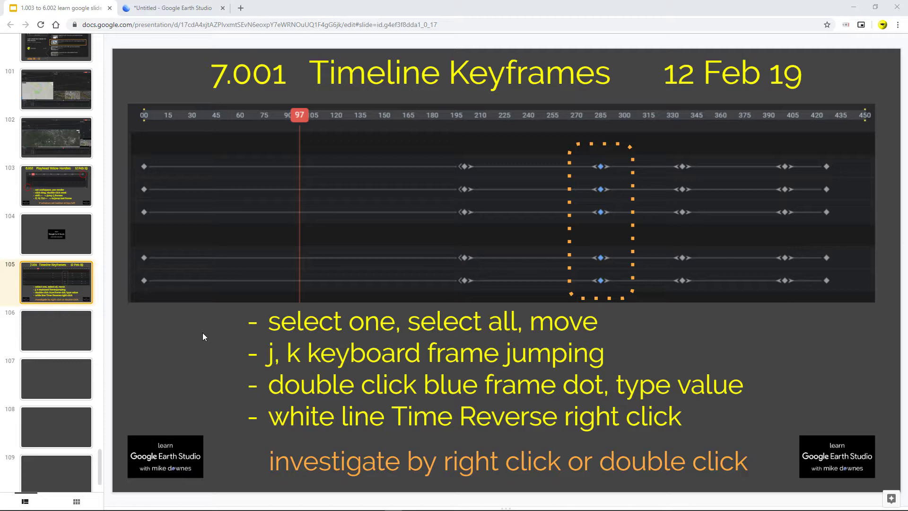
- Switch to Google Earth Studio and enlarge the timeline area to show all Camera Position and Camera Rotation tracks
click(204, 179)
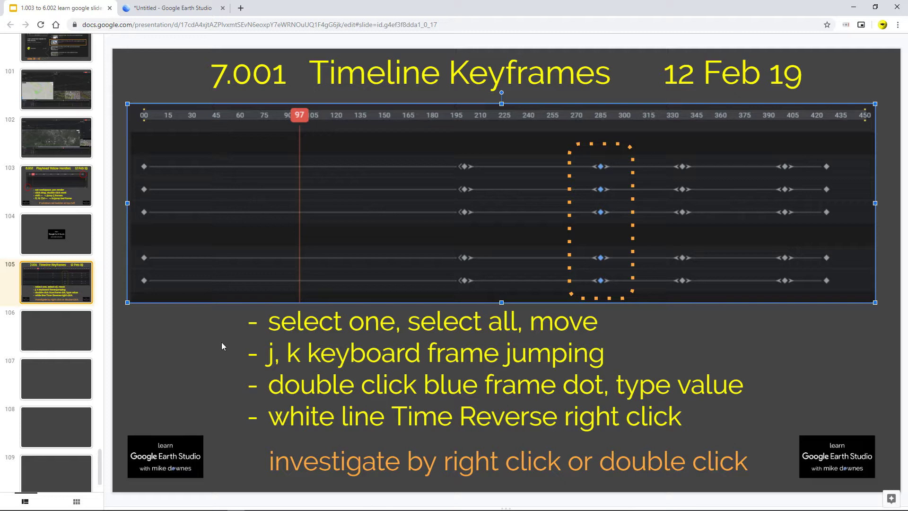
click(446, 461)
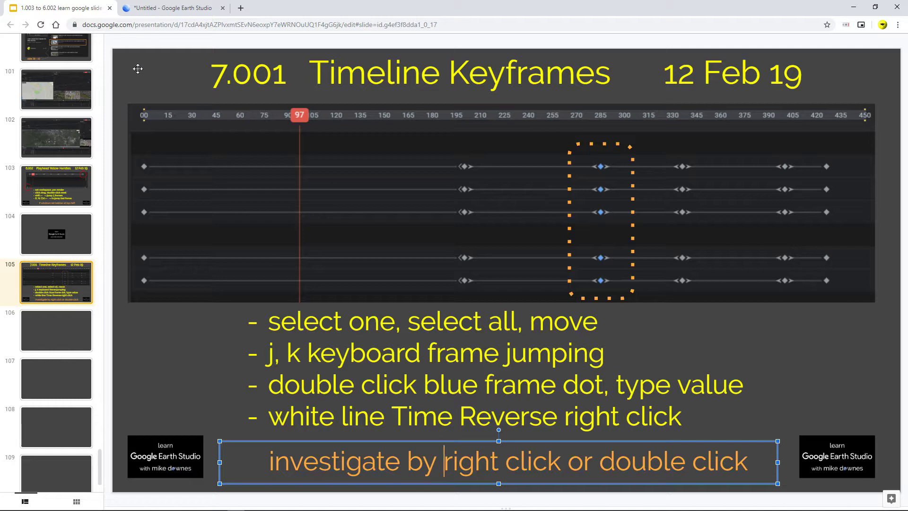
click(138, 10)
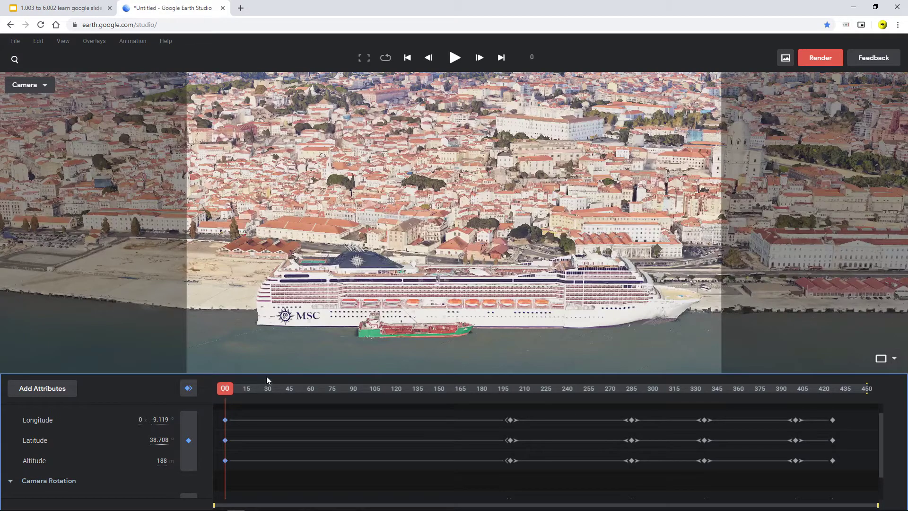
drag(265, 373, 257, 224)
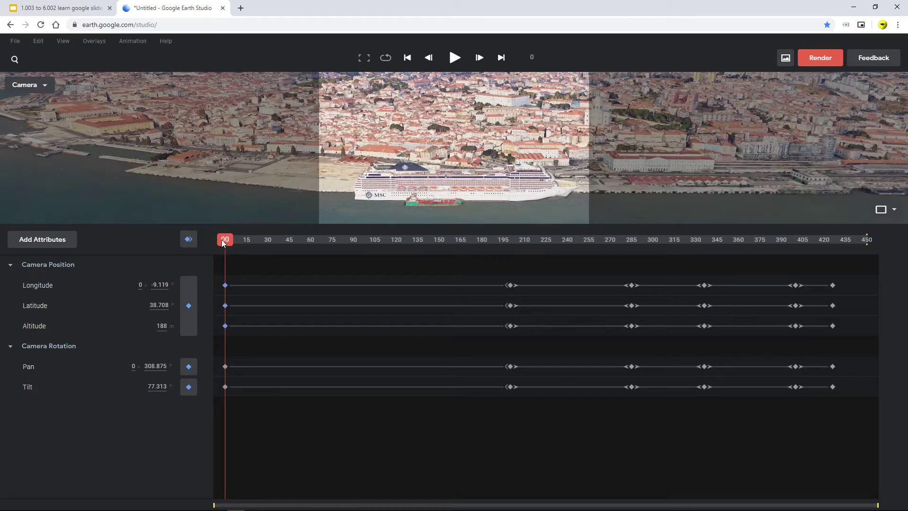
- Move the playhead to frame 76 and try selecting the Camera Position keyframes at frame 0
drag(223, 239, 330, 294)
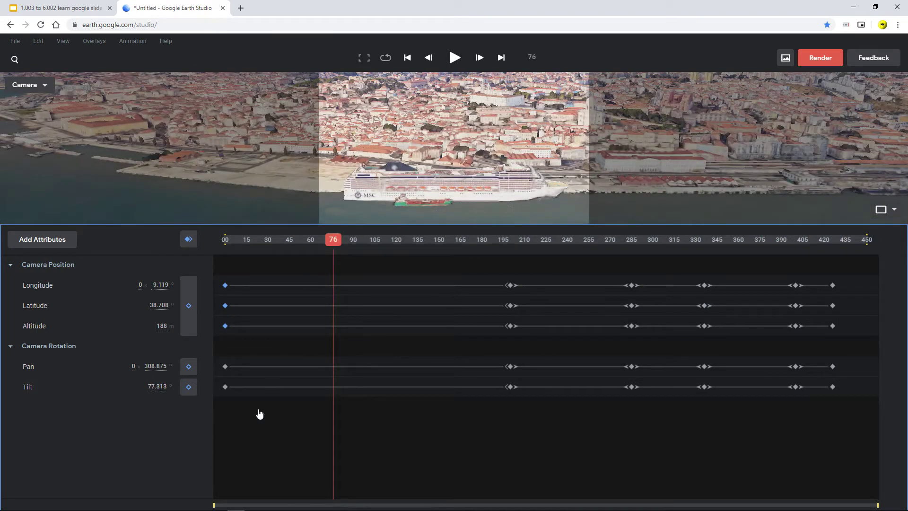
click(235, 287)
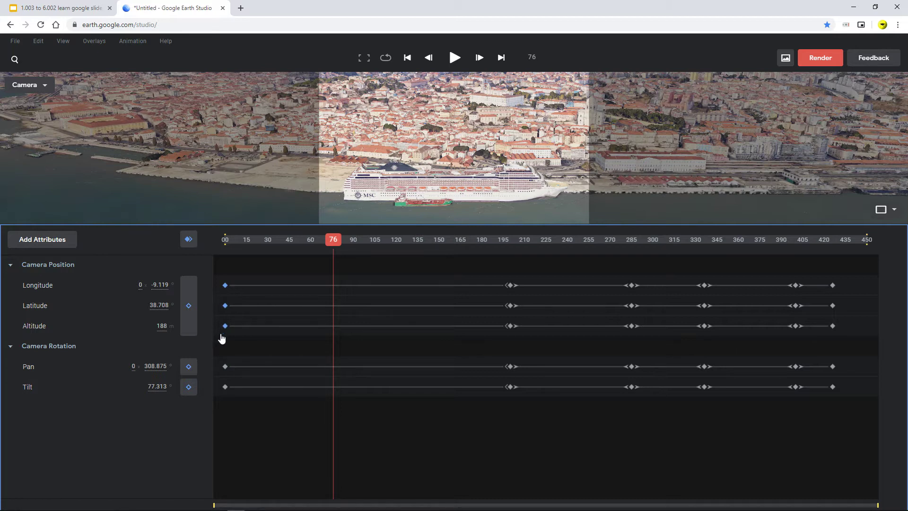
click(232, 441)
- Move all second-column keyframes to about frame 132, and the Pan keyframe of that column alone to frame 189
drag(480, 269, 542, 416)
drag(511, 331, 415, 322)
click(436, 414)
drag(397, 352, 497, 374)
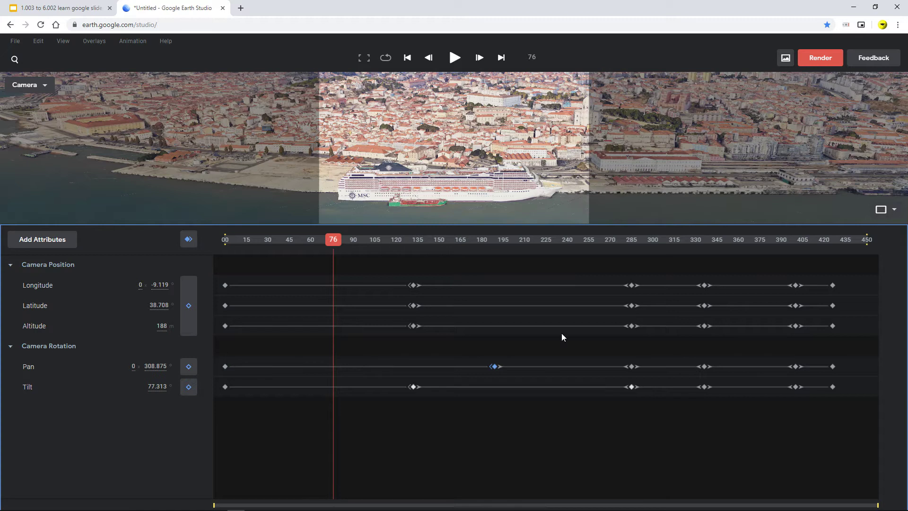
- Move all keyframes of the column near frame 285 to frame 253 and return the playhead to frame 0
drag(580, 270, 587, 388)
drag(332, 245, 155, 226)
- Move the playhead to frame 19, then show the easing options of the first Pan keyframe and dismiss them
click(65, 7)
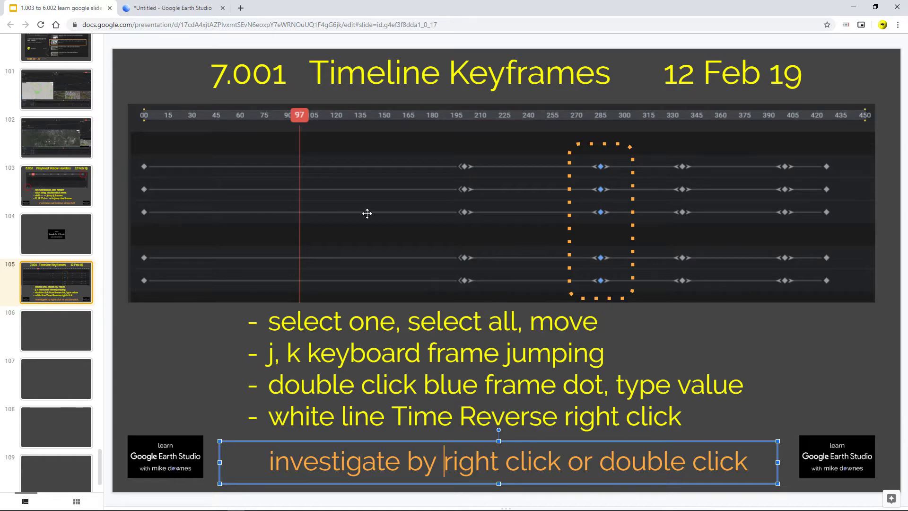
click(133, 10)
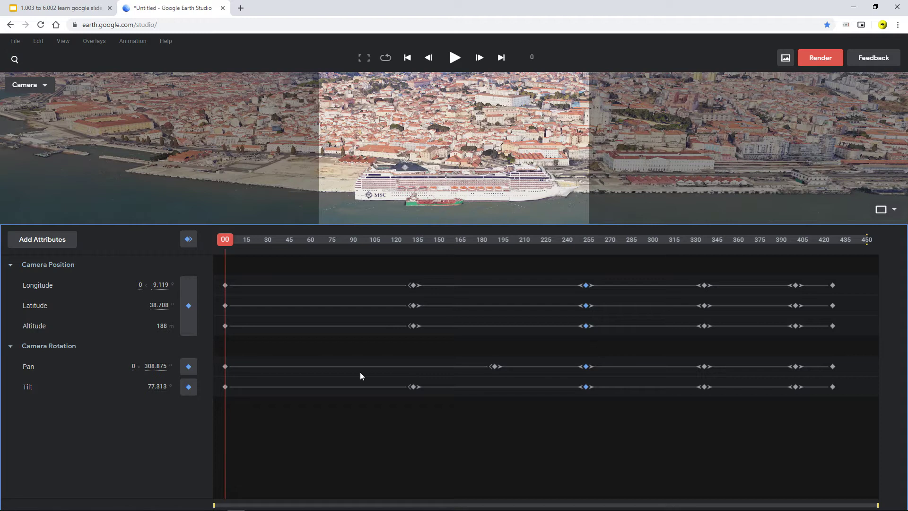
drag(224, 240, 252, 239)
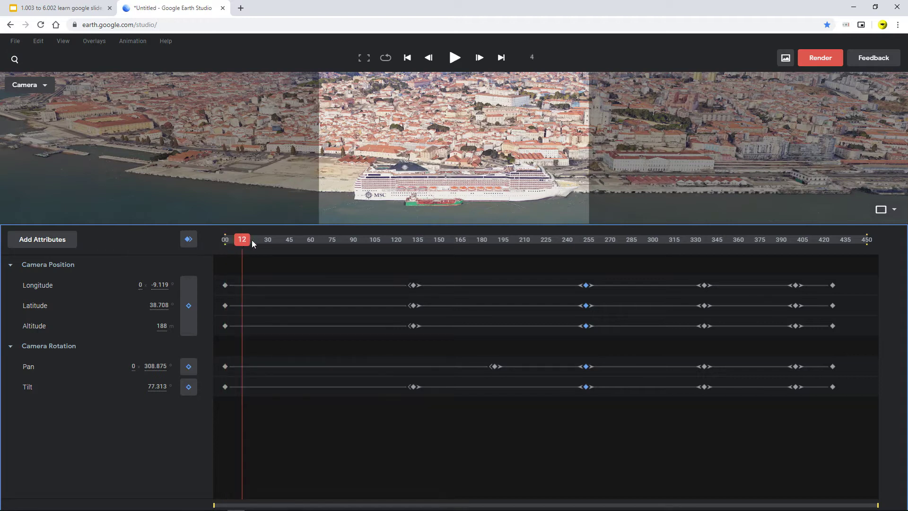
click(229, 330)
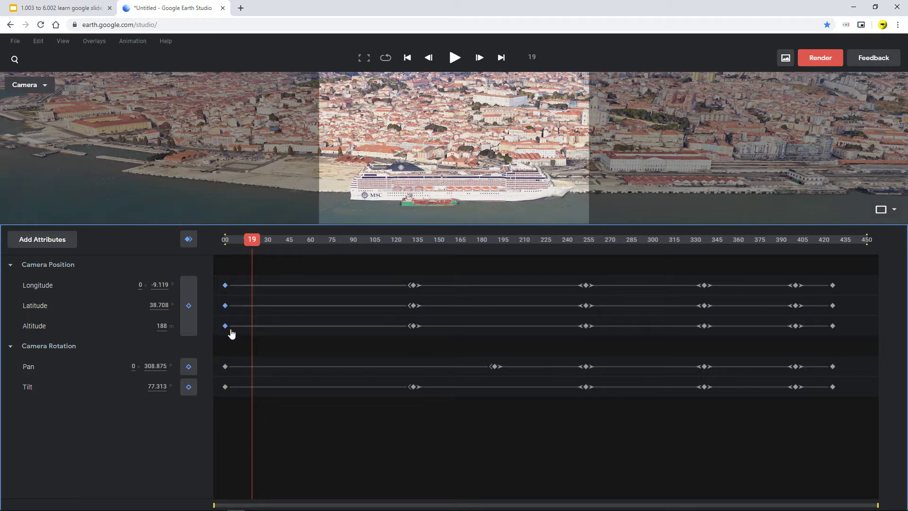
right_click(225, 371)
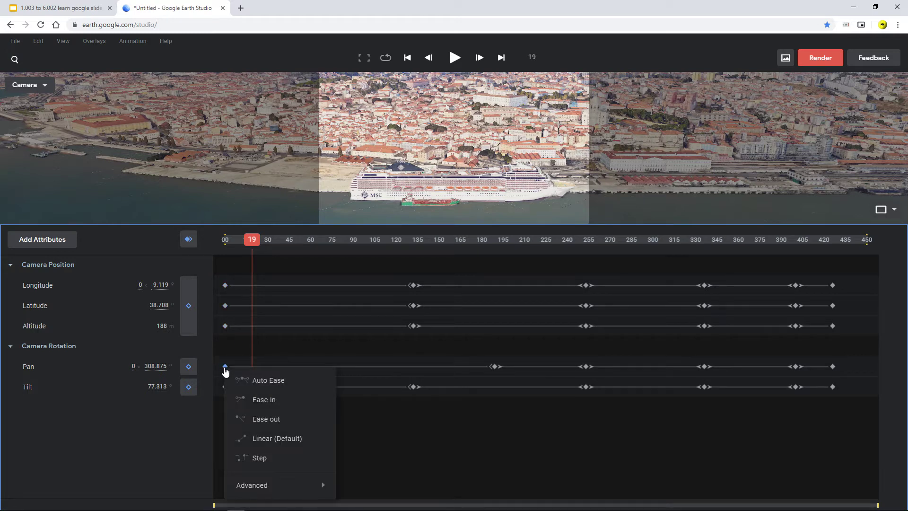
click(280, 344)
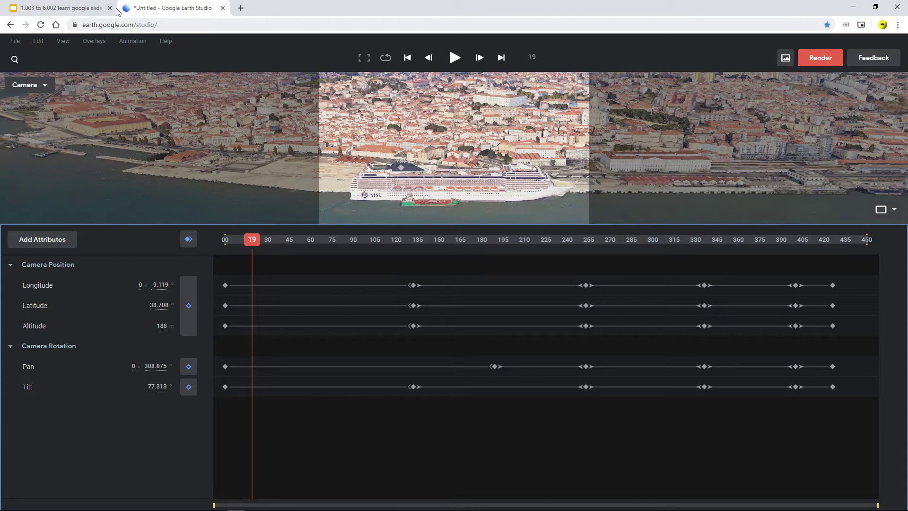
- Check the Timeline Keyframes slide, return to Google Earth Studio and reset the playhead to frame 0
click(84, 10)
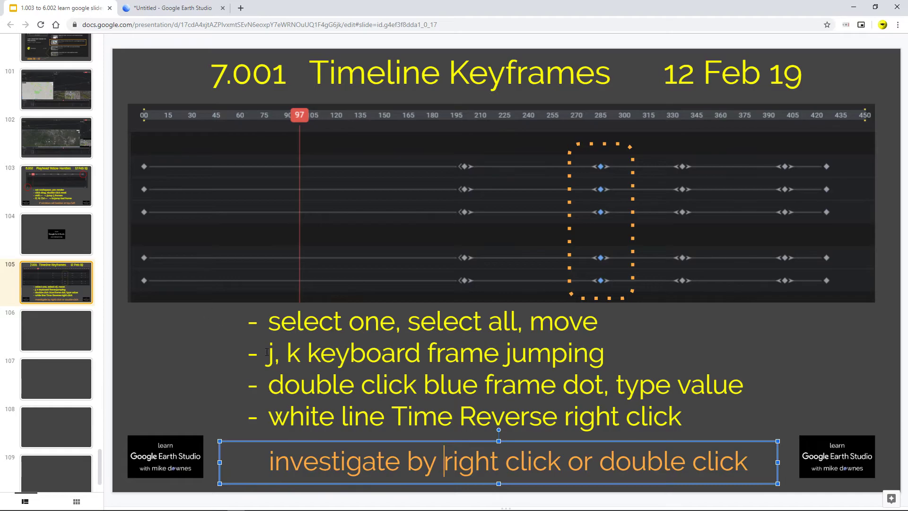
click(165, 9)
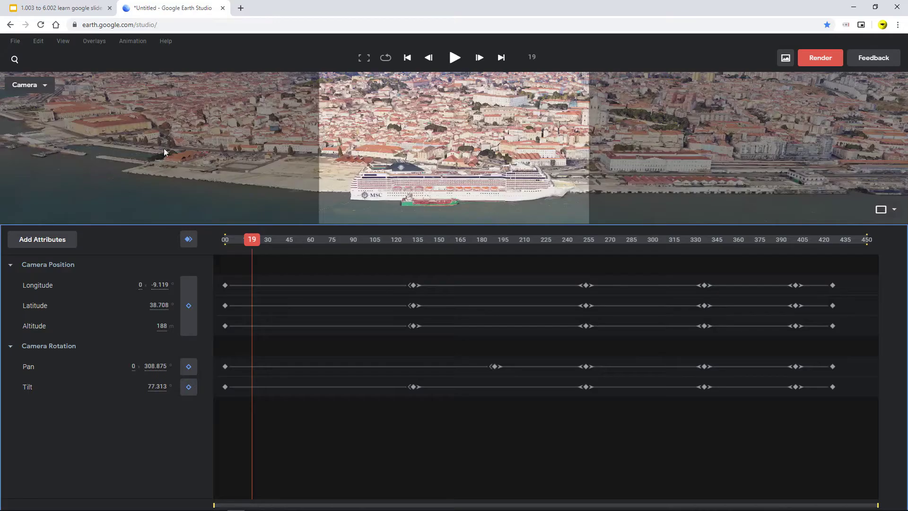
drag(254, 242, 178, 233)
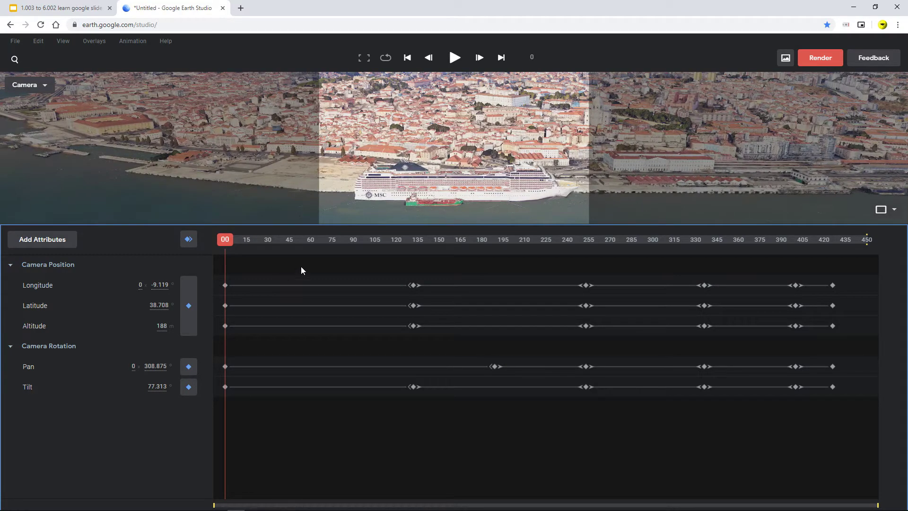
- Jump the playhead from keyframe to keyframe forward and backward along the timeline, ending at frame 336
key(shift+Right)
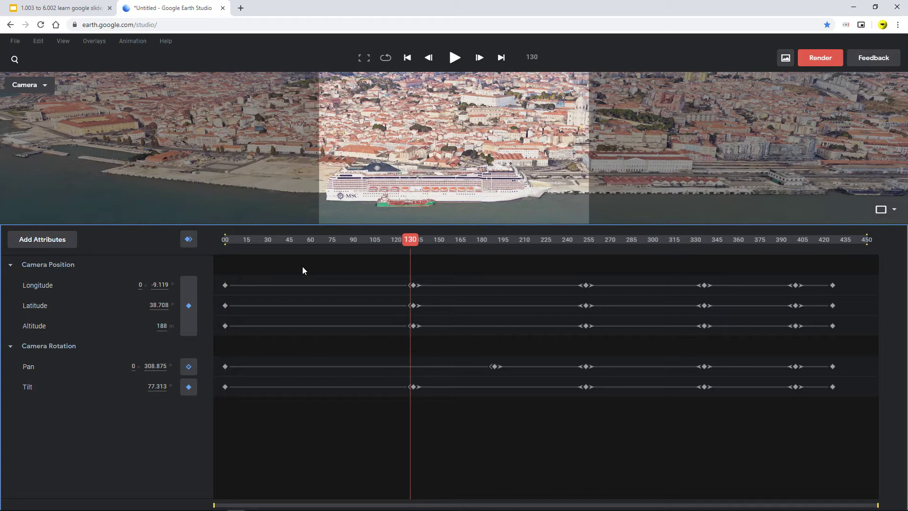
key(shift+Right)
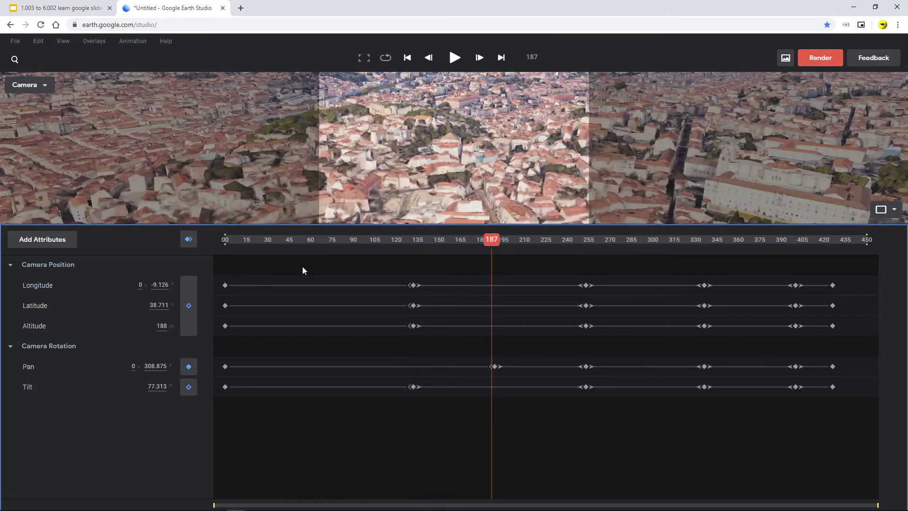
key(shift+Right)
key(shift+Left)
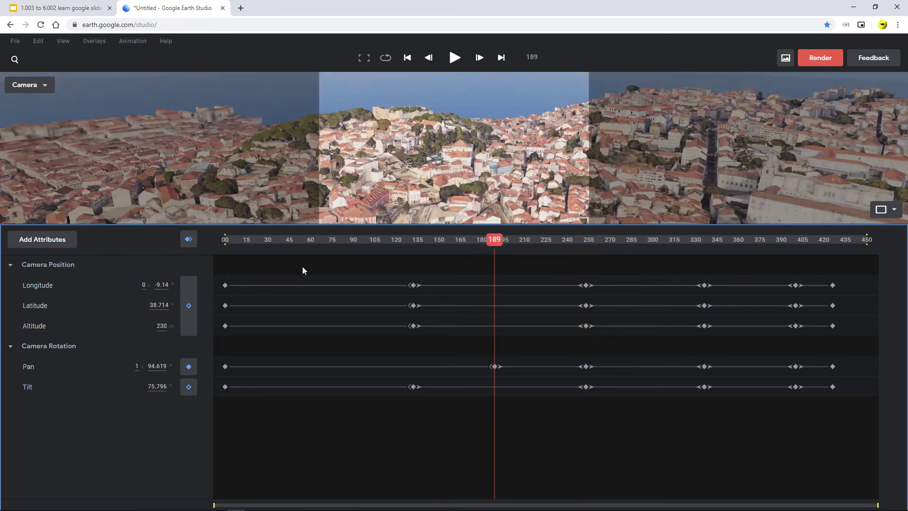
key(shift+Right)
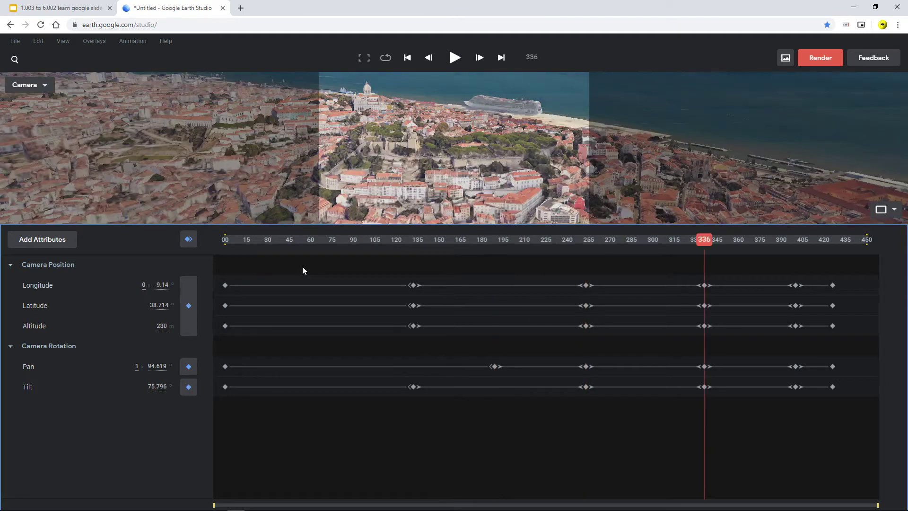
key(shift+Right)
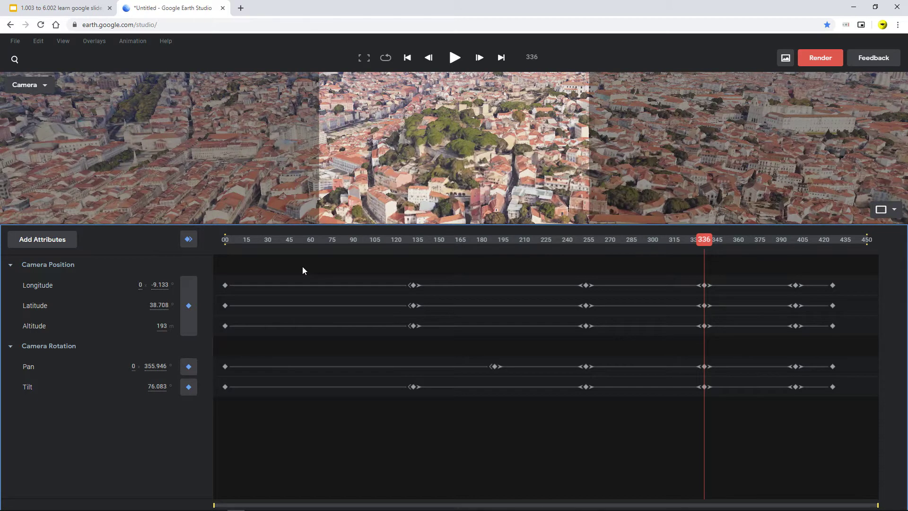
key(shift+Left)
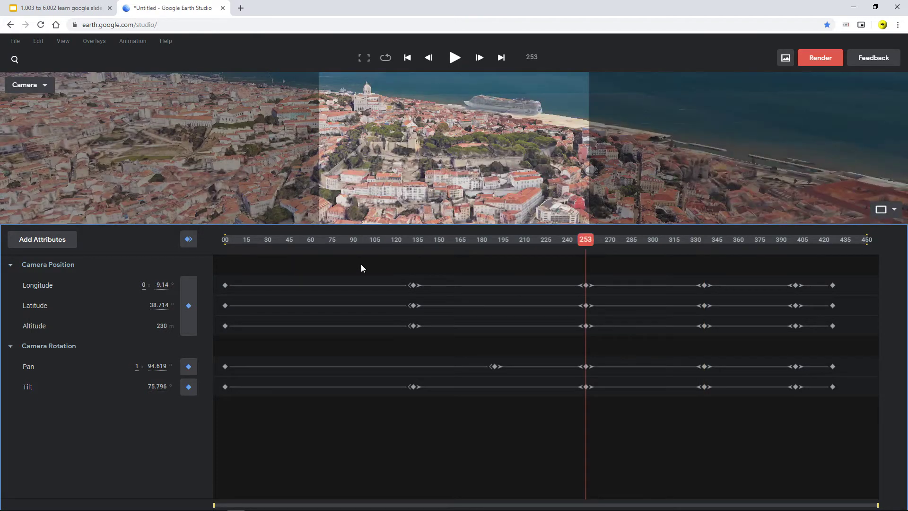
key(shift+Right)
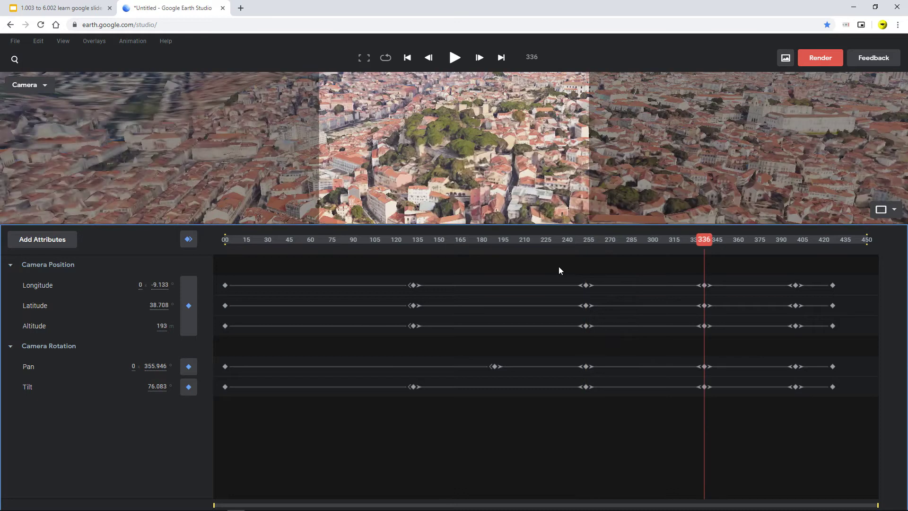
key(shift+Right)
key(shift+Left)
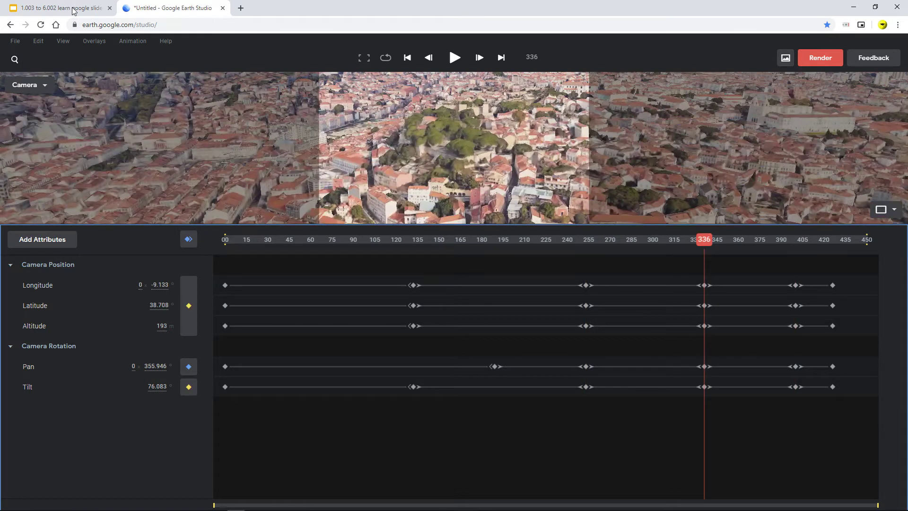
- Check the Timeline Keyframes slide, then return to Google Earth Studio and move the playhead to frame 237
click(52, 8)
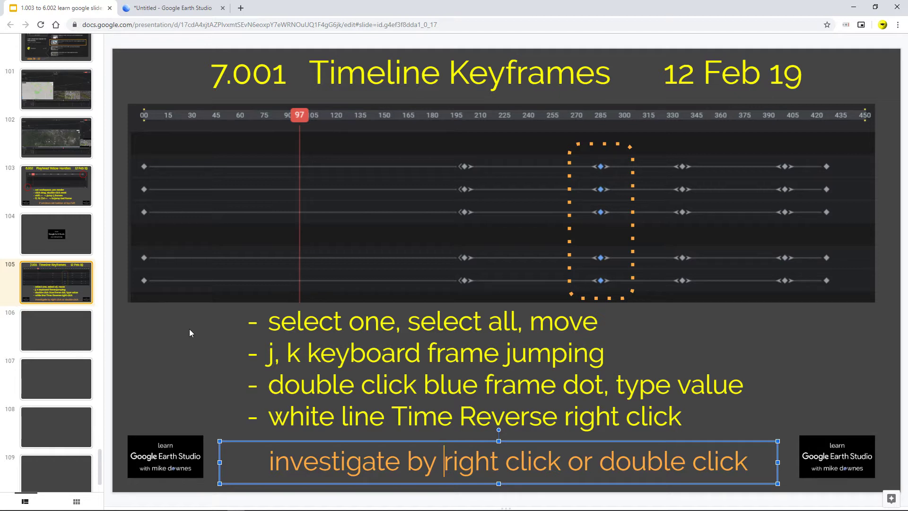
click(142, 8)
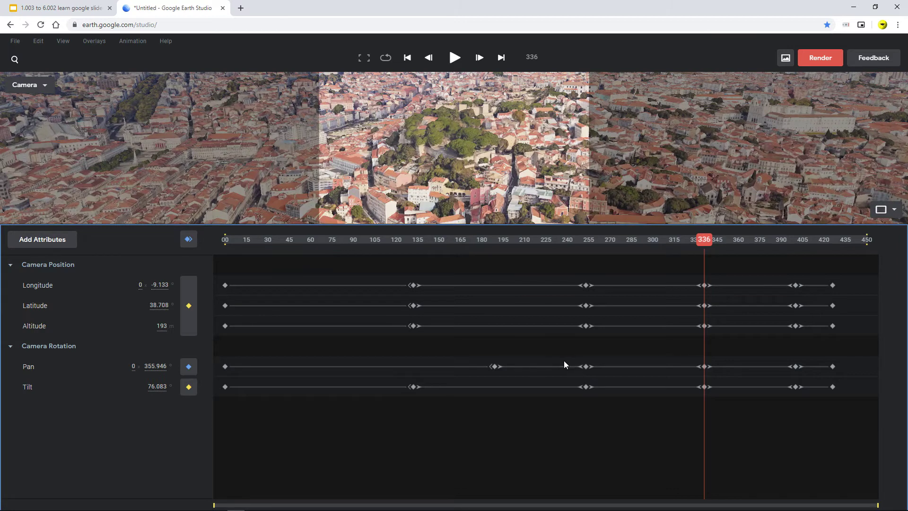
click(587, 286)
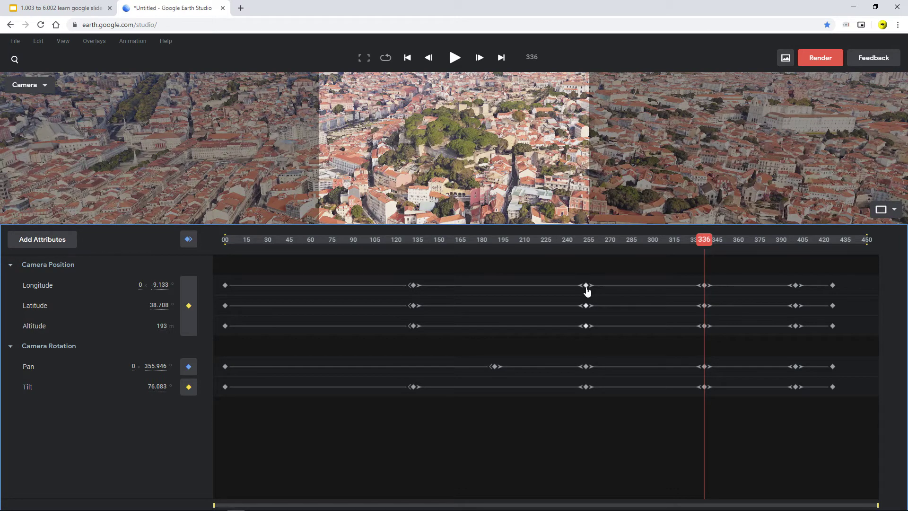
click(524, 269)
drag(703, 242, 564, 246)
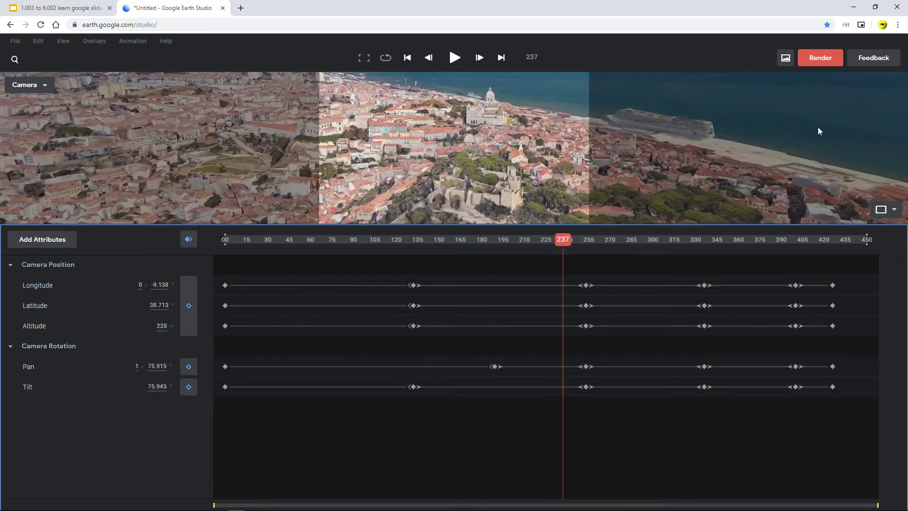
- Advance the playhead one frame at a time to frame 243
key(Right)
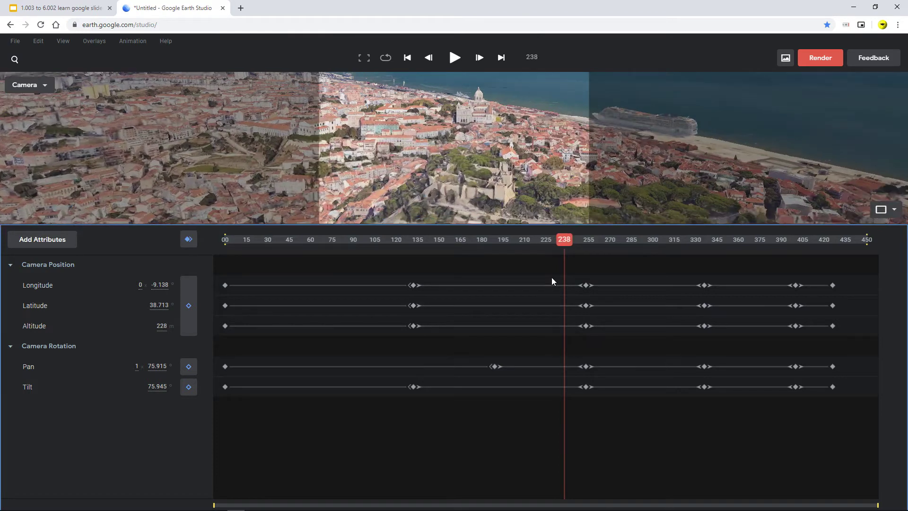
key(Right)
key(Right)
key(Right)
key(Right)
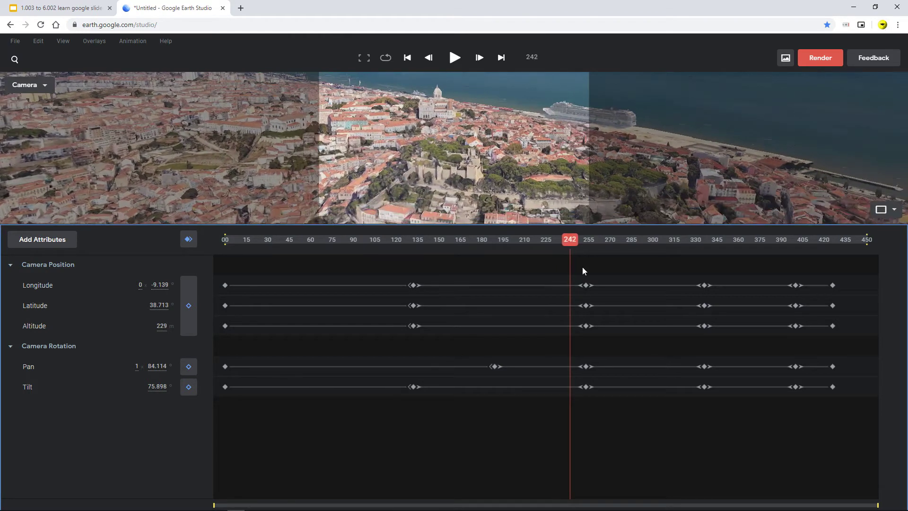
key(Right)
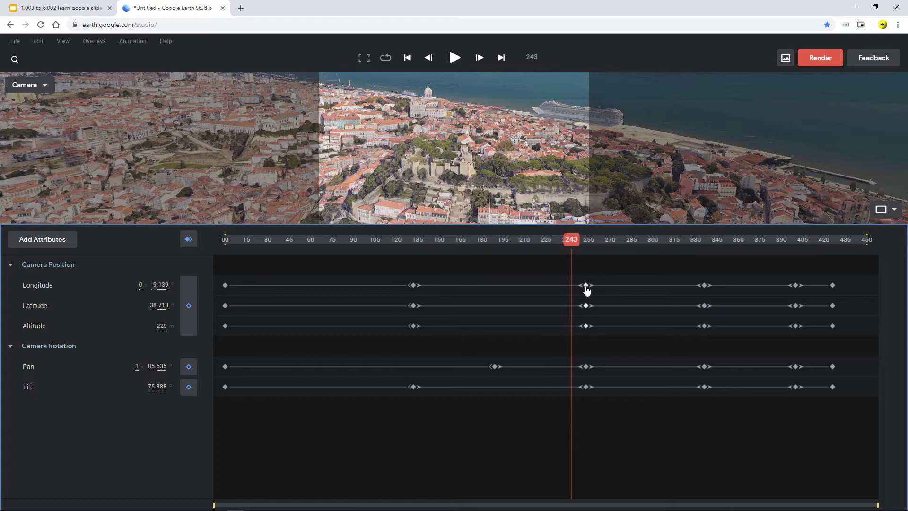
- Open the value of the Longitude keyframe at frame 253 and close it without changes
click(586, 285)
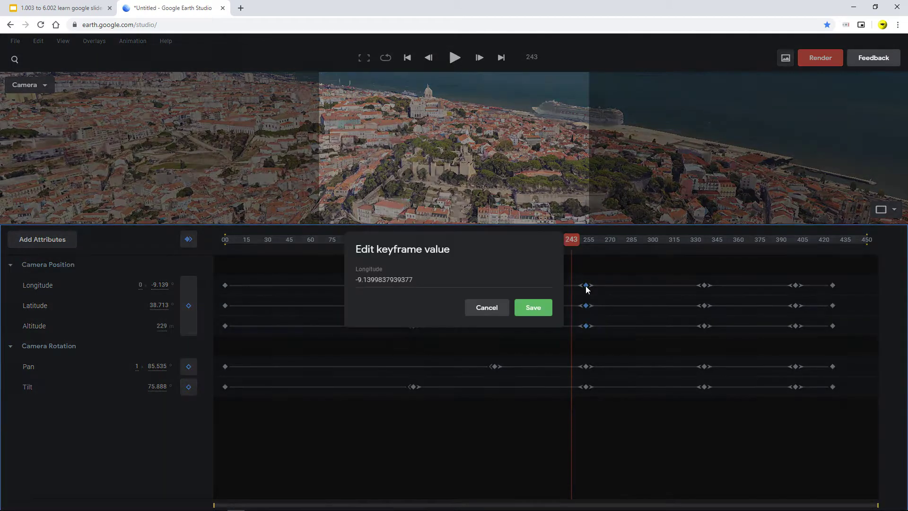
click(487, 302)
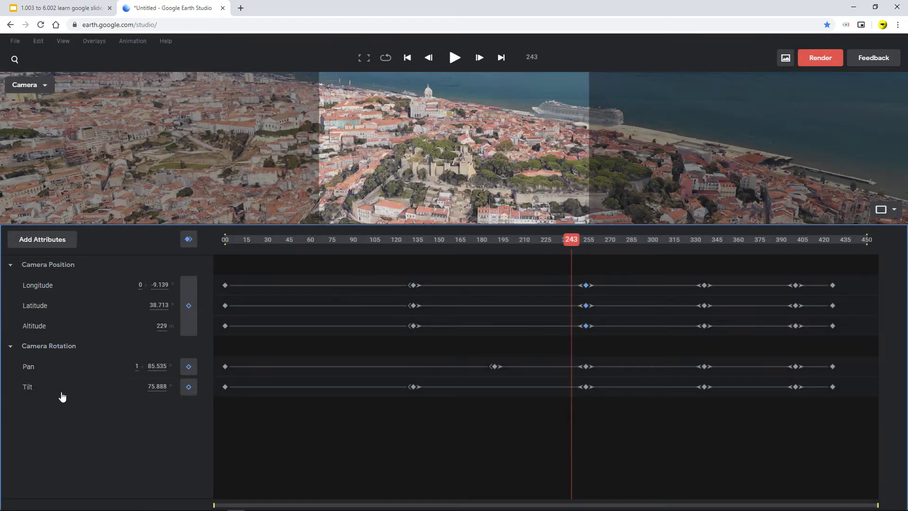
- Open the value of the Tilt keyframe at frame 0 and close it without changes
double_click(225, 387)
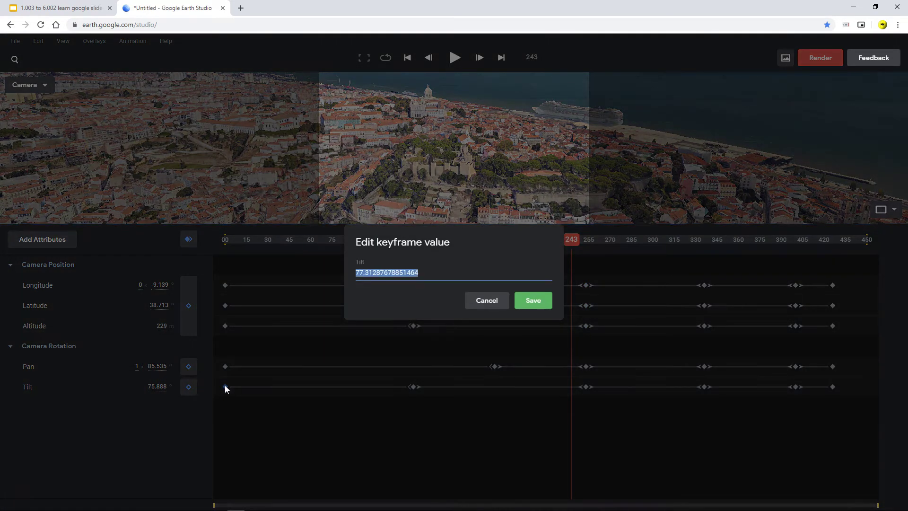
click(425, 273)
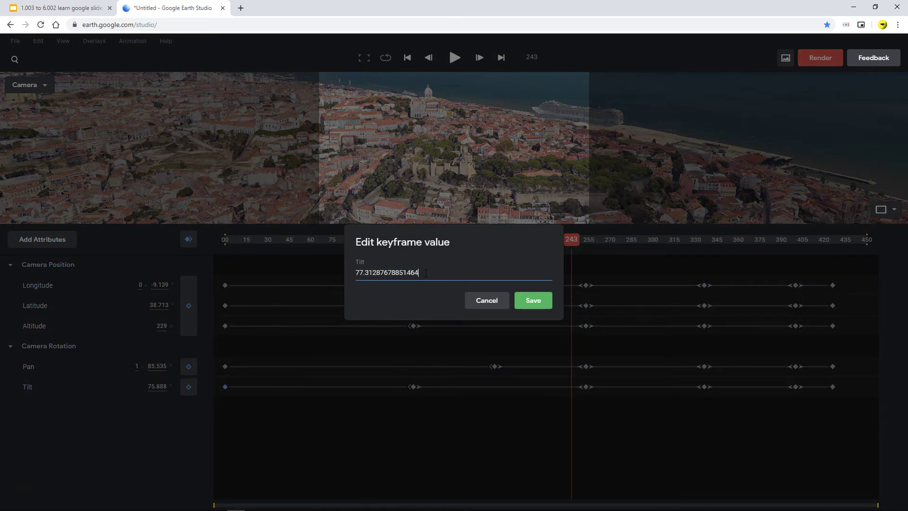
click(488, 305)
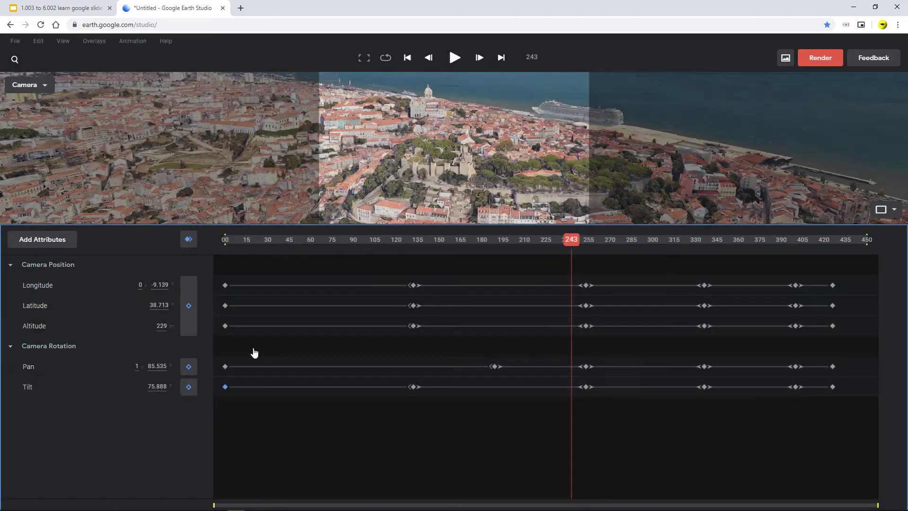
- Lower the Tilt at frame 243 to about 69.988 to add a keyframe there, and move the playhead back to frame 80
drag(156, 386, 135, 395)
click(151, 388)
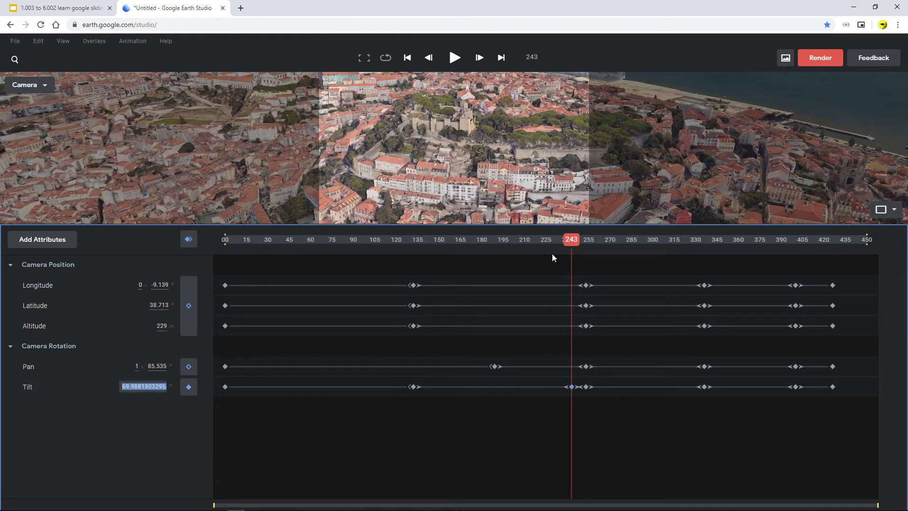
drag(523, 239, 338, 253)
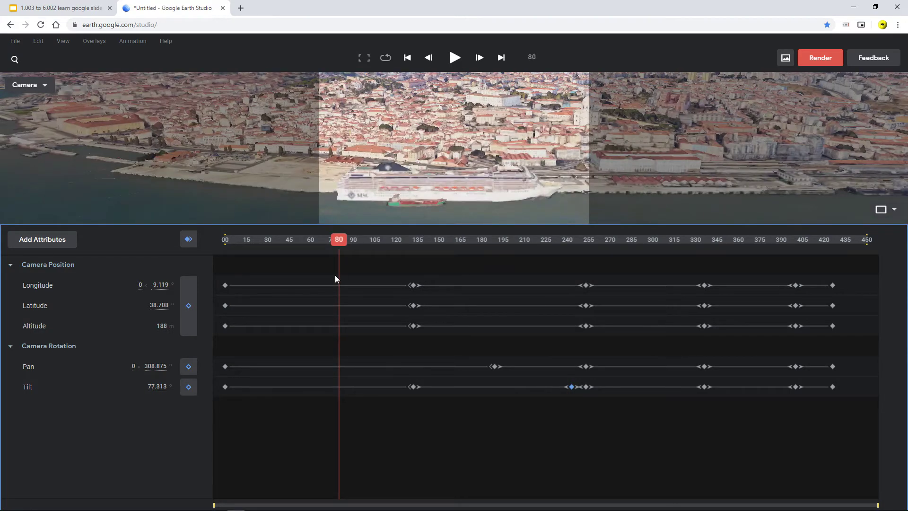
- Check the Timeline Keyframes slide, then return to Google Earth Studio and move the playhead back to frame 0
key(ctrl+shift+Tab)
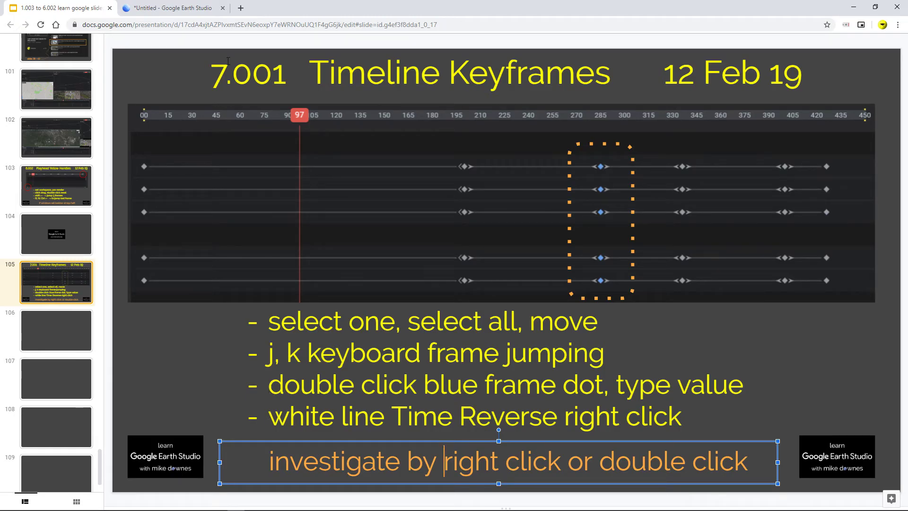
click(185, 8)
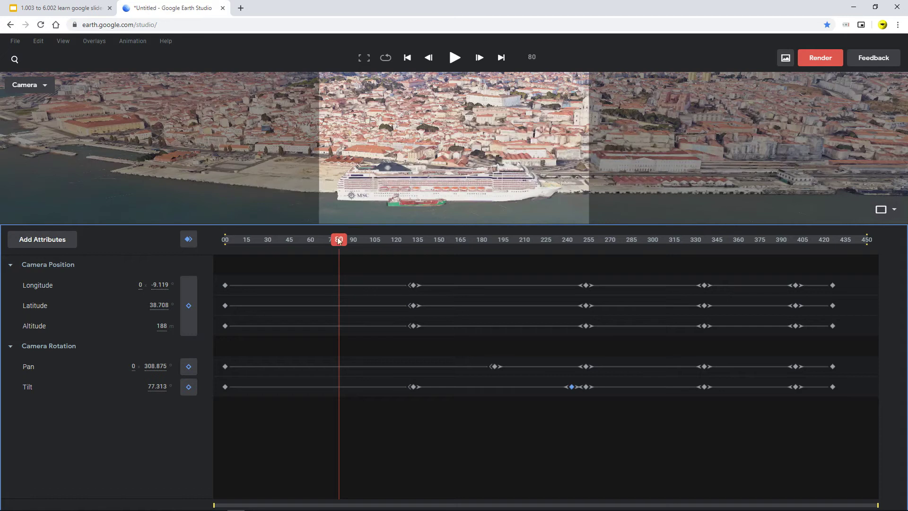
mouse_move(296, 231)
mouse_down()
mouse_move(175, 220)
mouse_move(225, 239)
mouse_move(280, 241)
mouse_up()
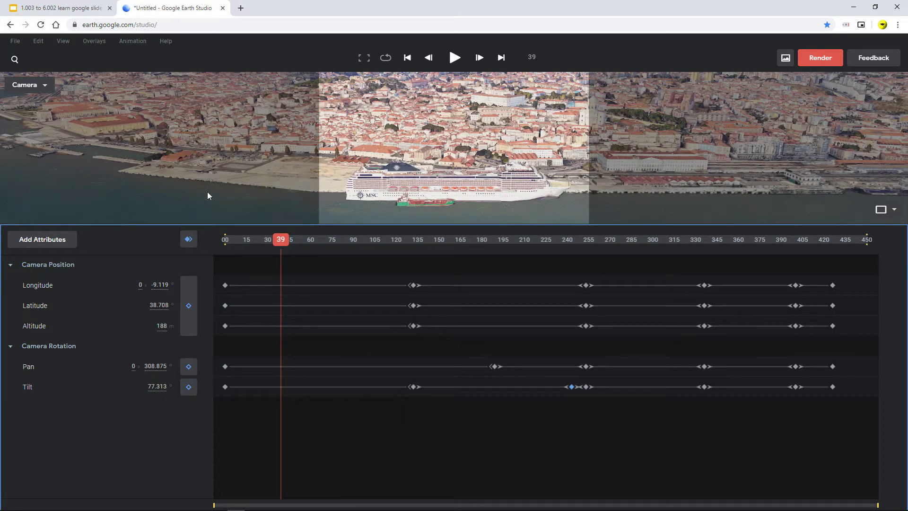
drag(280, 237, 172, 218)
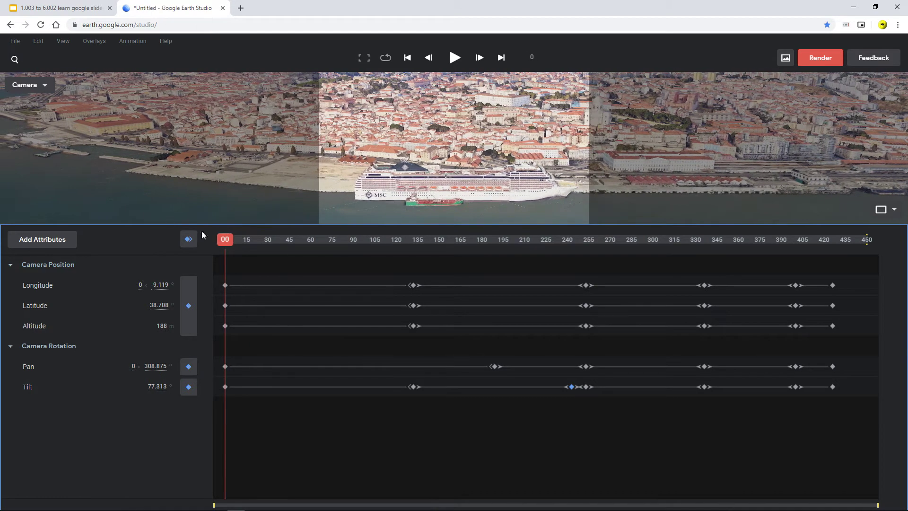
drag(234, 241, 165, 232)
- Time-reverse the first camera position keyframe segment, move the playhead to frame 49, and reverse the same segment again
right_click(289, 287)
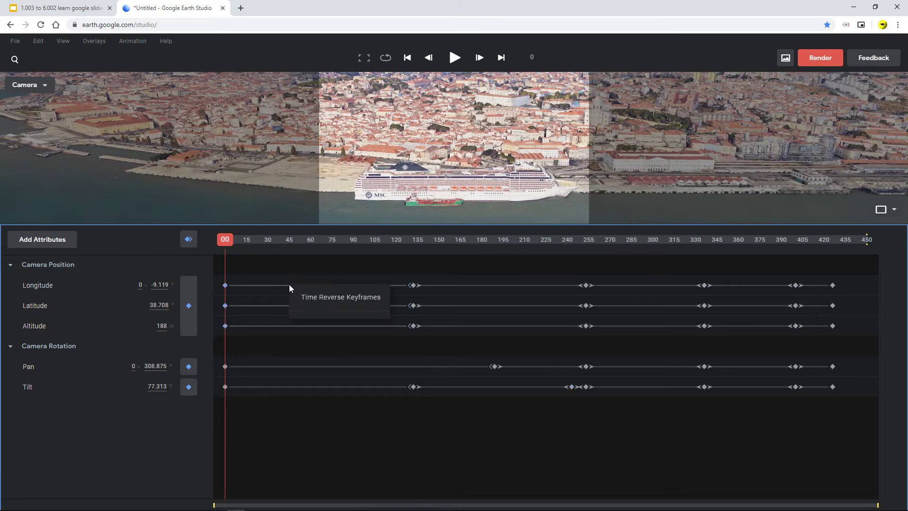
click(310, 296)
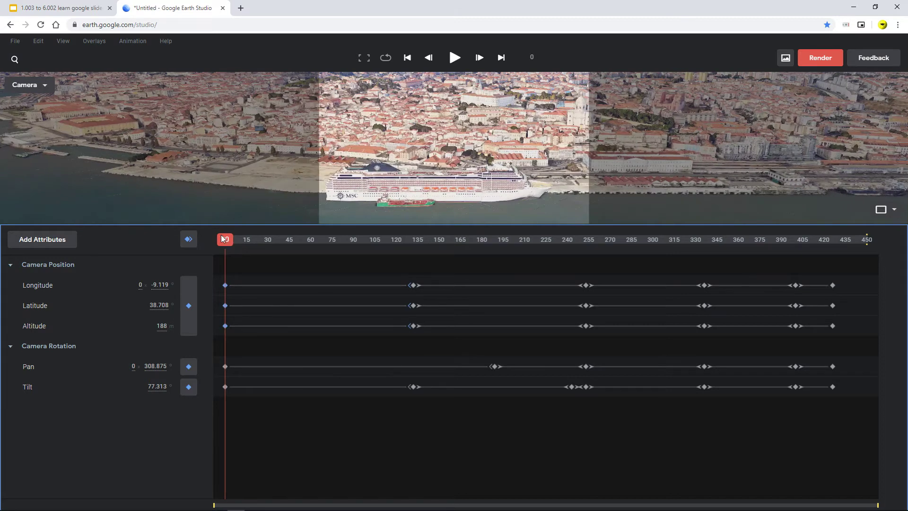
drag(225, 241, 296, 264)
right_click(323, 287)
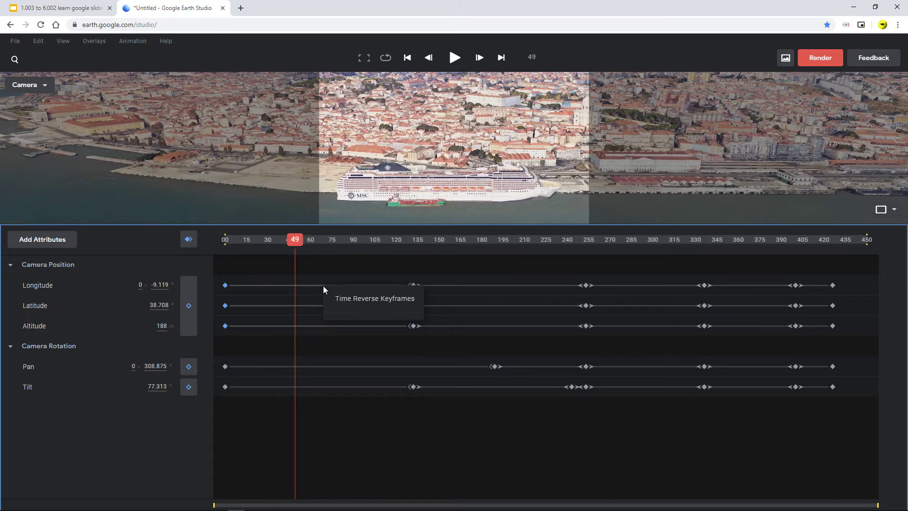
click(348, 303)
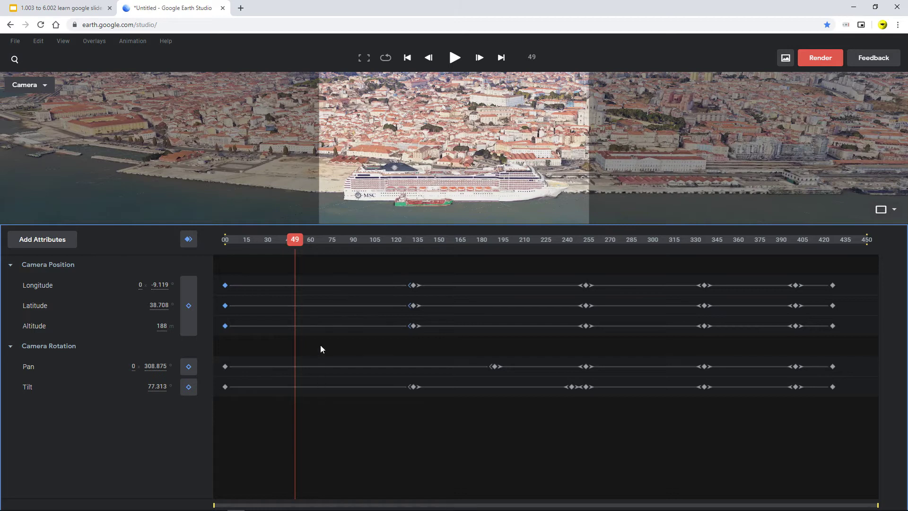
- View the time-reverse option on the first Pan segment, then review the Timeline Keyframes slide and return to Google Earth Studio
right_click(322, 369)
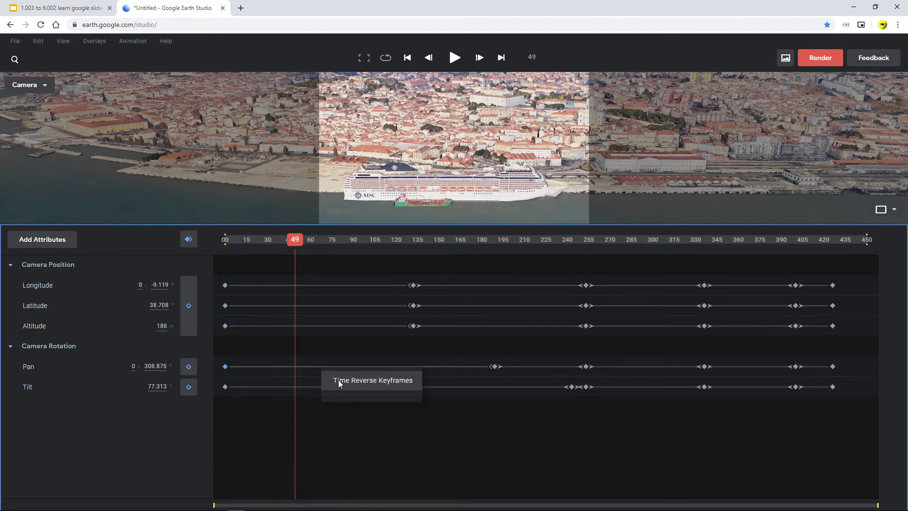
click(93, 7)
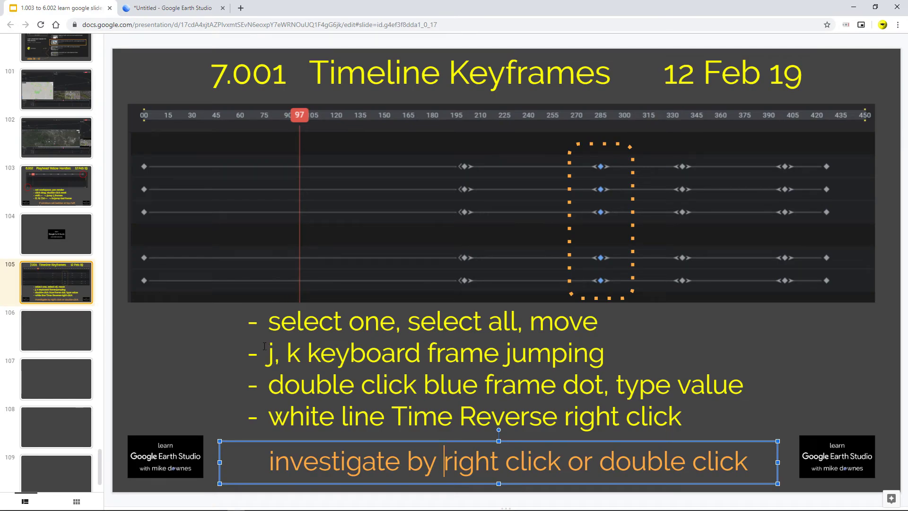
click(169, 10)
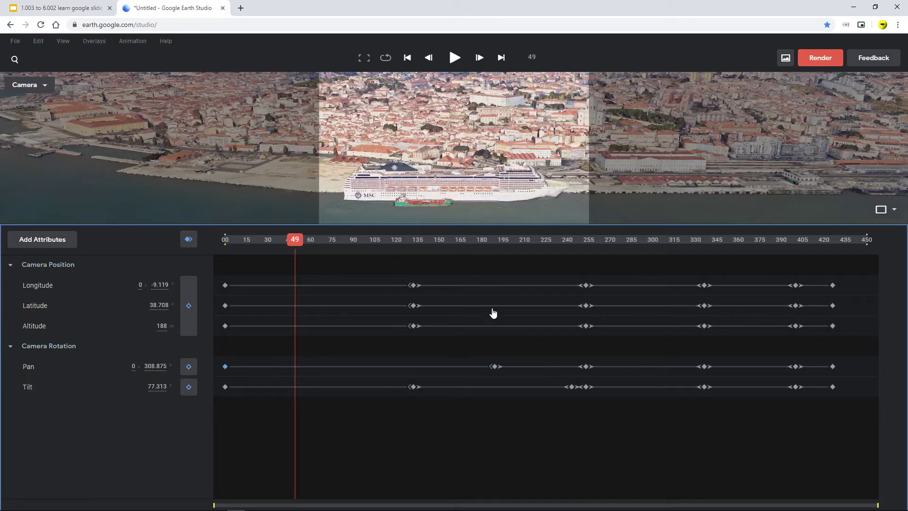
- Show the value graph and return to the keyframe editor, then view the easing options of the Latitude keyframe at frame 132
right_click(457, 267)
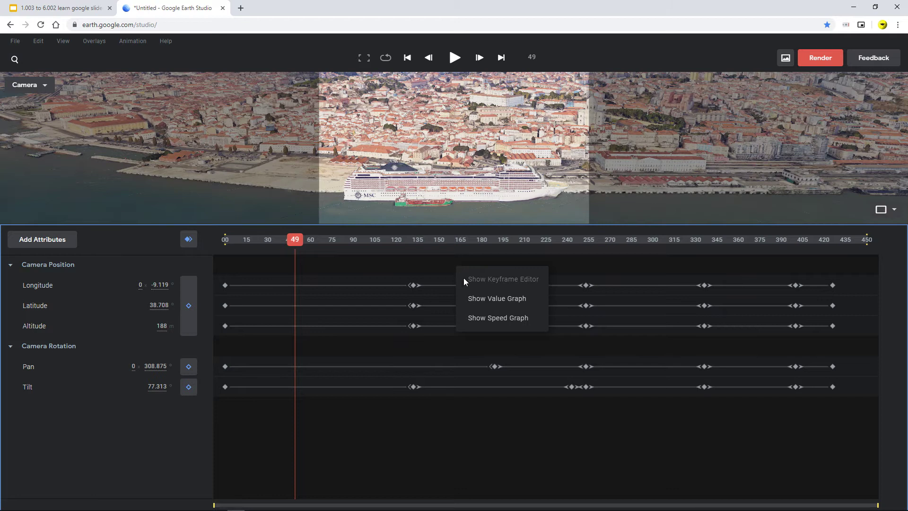
click(503, 301)
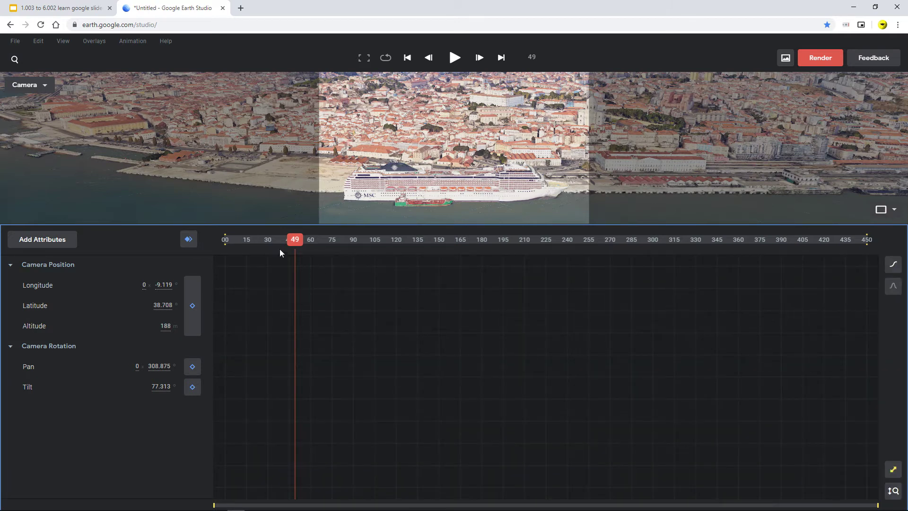
right_click(372, 295)
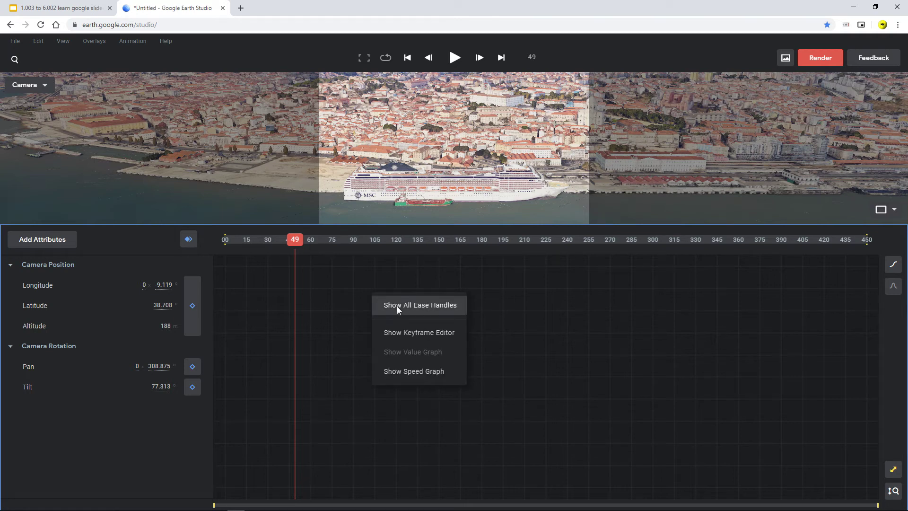
click(402, 333)
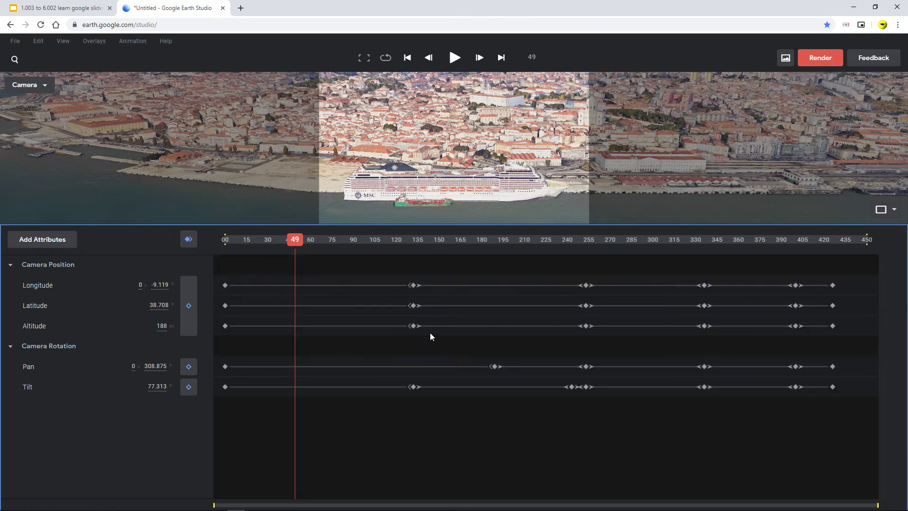
right_click(413, 306)
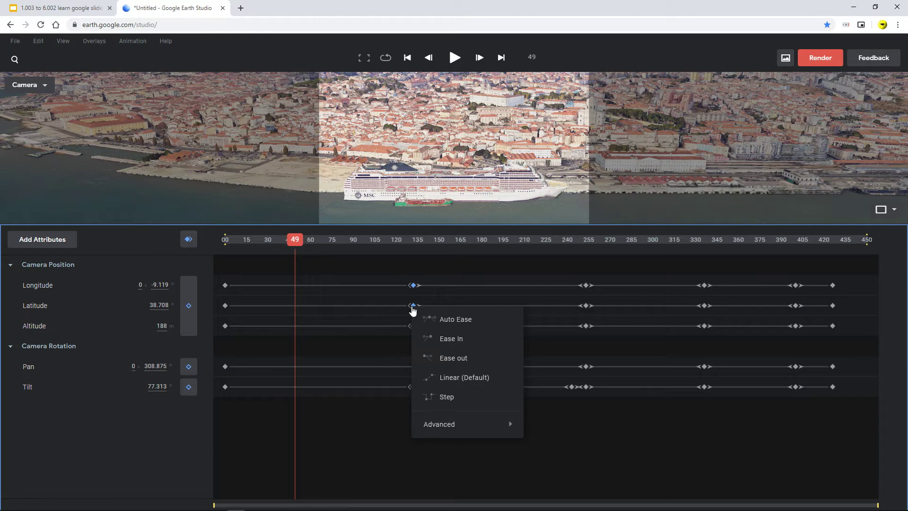
click(369, 408)
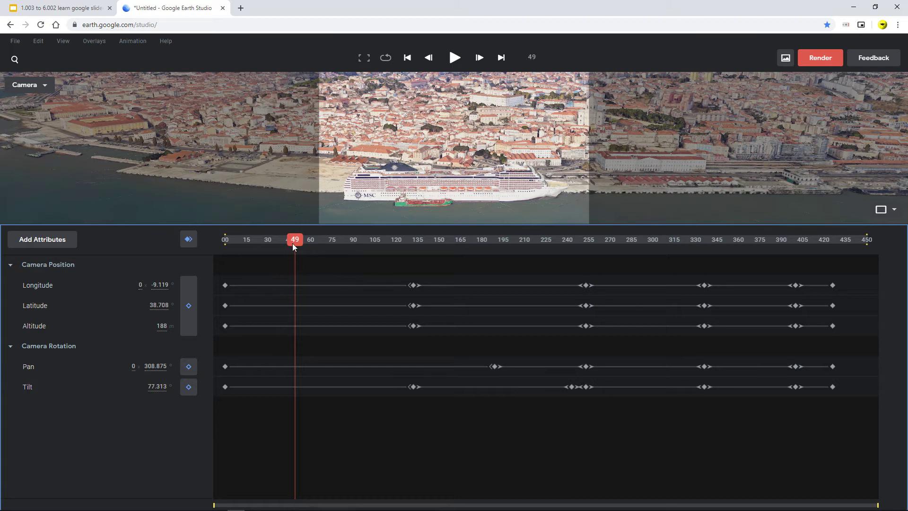
- Scrub the playhead forward through the animation to frame 382
drag(293, 242, 465, 284)
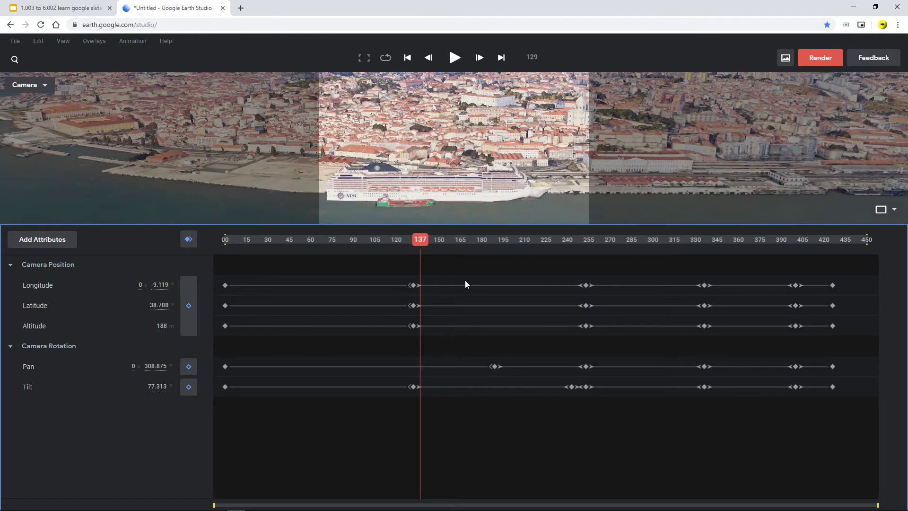
drag(465, 284, 635, 305)
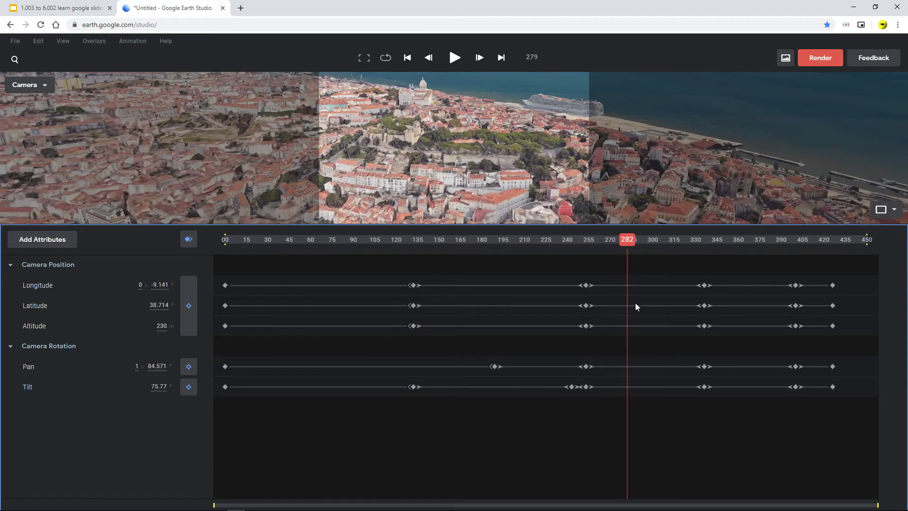
drag(634, 306, 770, 306)
- Move the keyframes at frame 132 to about frame 52 and the second Pan keyframe to about frame 75
drag(369, 262, 437, 416)
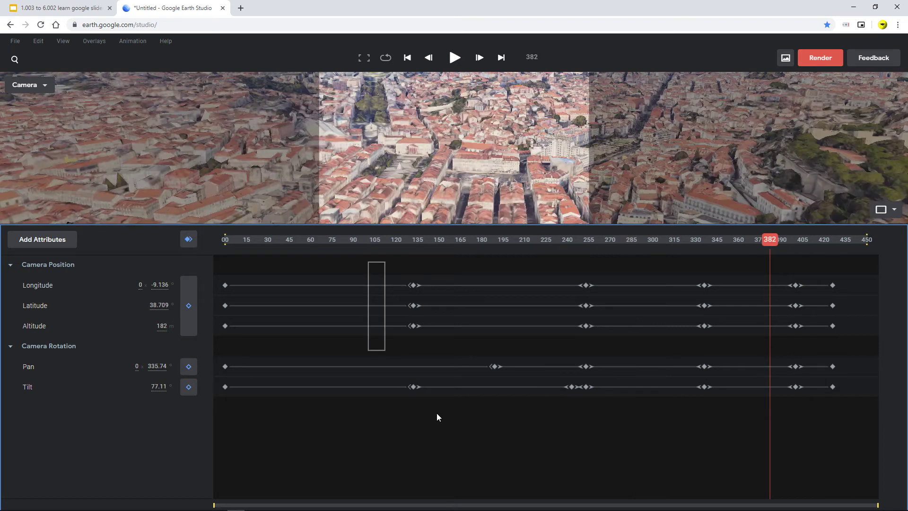
key(ctrl+z)
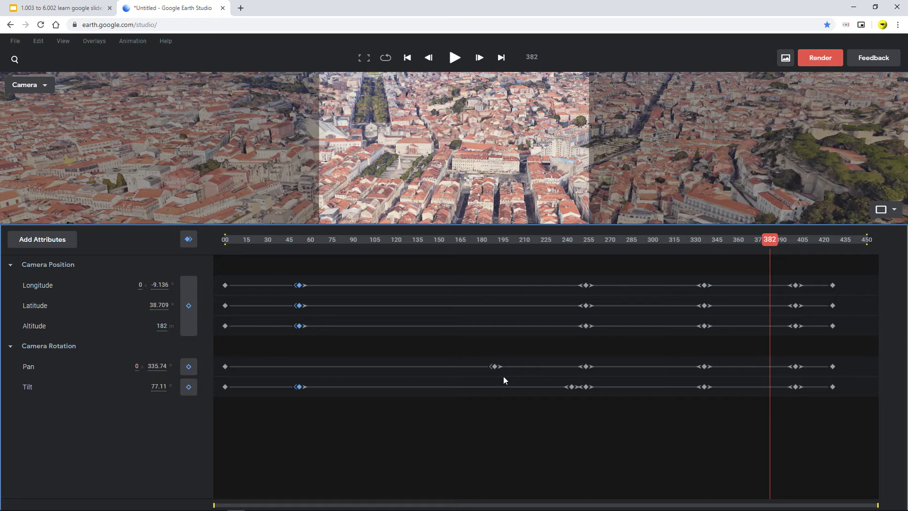
drag(495, 367, 337, 366)
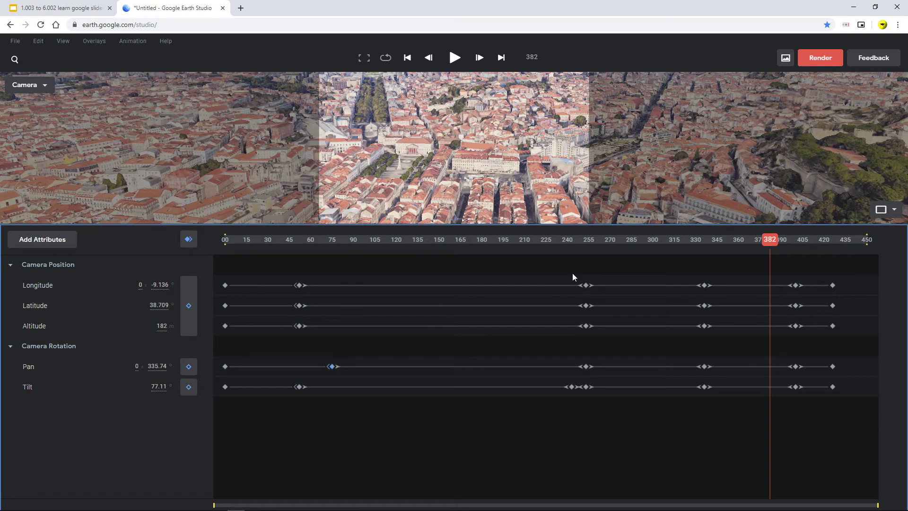
- Move the keyframe groups at frames 253, 336 and 400 earlier, to about frames 163, 229 and 326, including the neighbouring extra Tilt keyframe
drag(573, 274, 588, 393)
drag(587, 387, 459, 387)
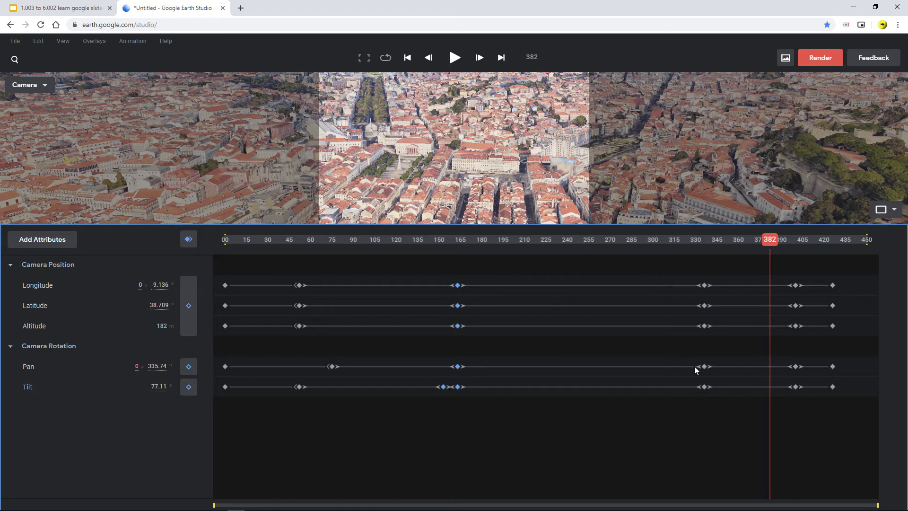
drag(658, 266, 552, 386)
drag(744, 275, 689, 385)
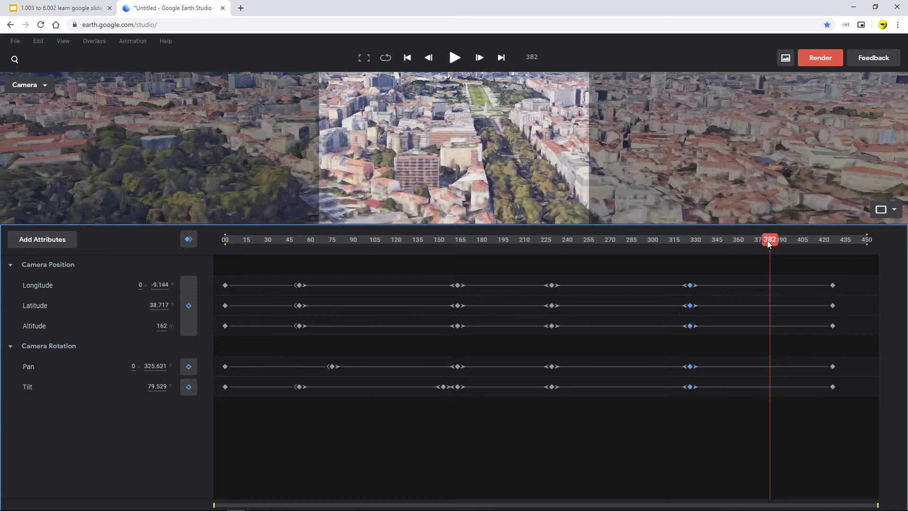
- Preview the retimed animation from frame 136 and stop playback at frame 271
click(419, 287)
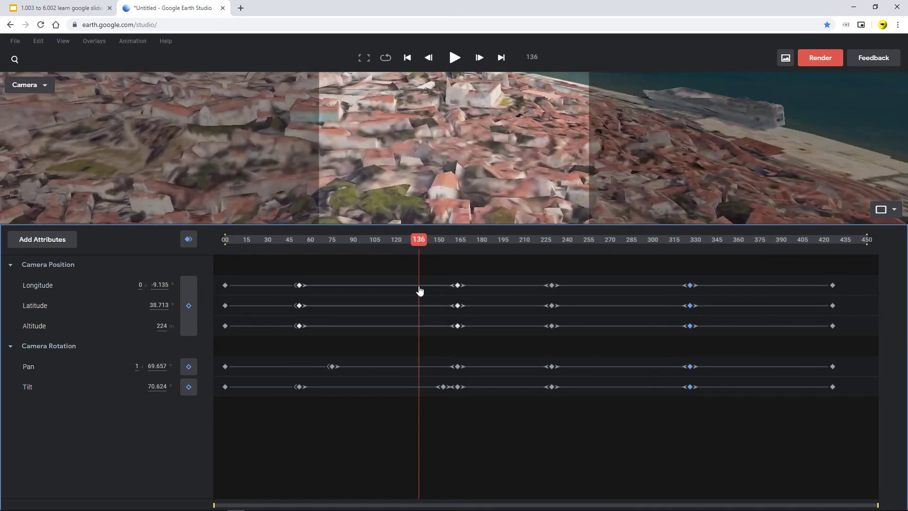
key(space)
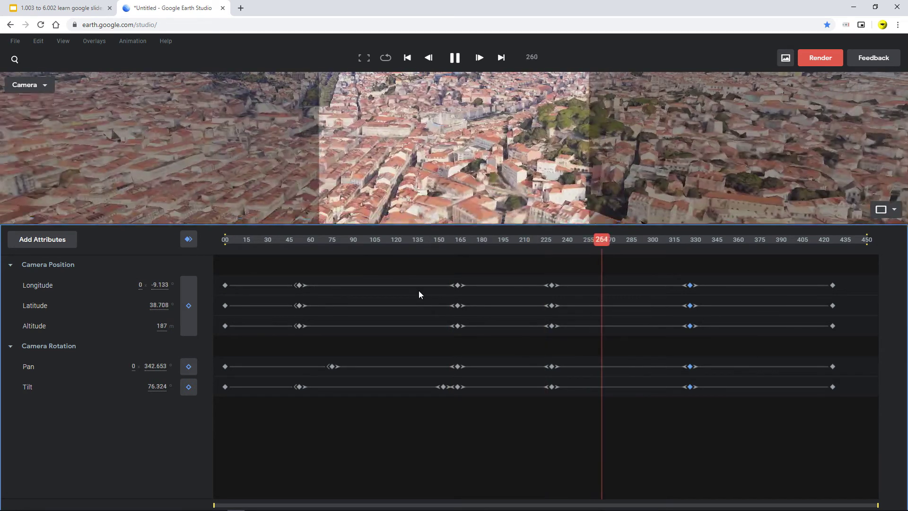
key(space)
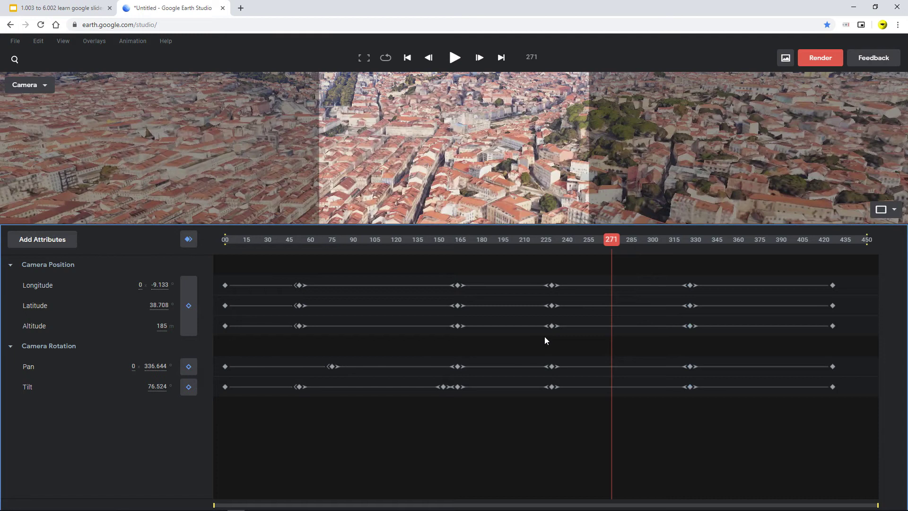
- Copy and paste the column of keyframes at about frame 229, placing the duplicates at about frame 345
drag(534, 269, 570, 409)
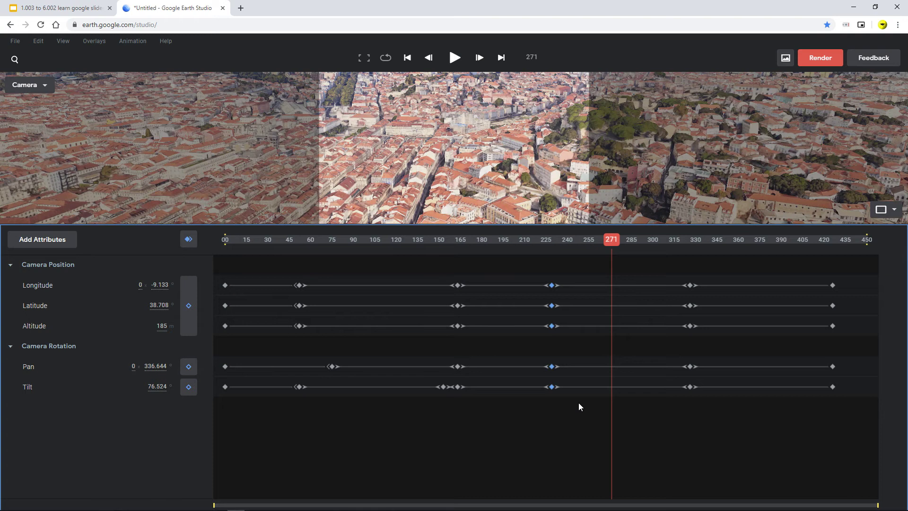
click(609, 250)
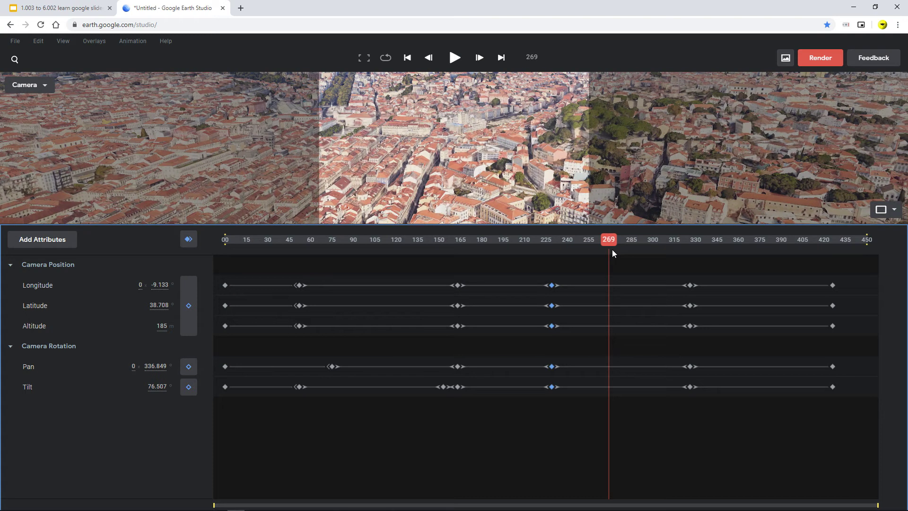
key(ctrl+v)
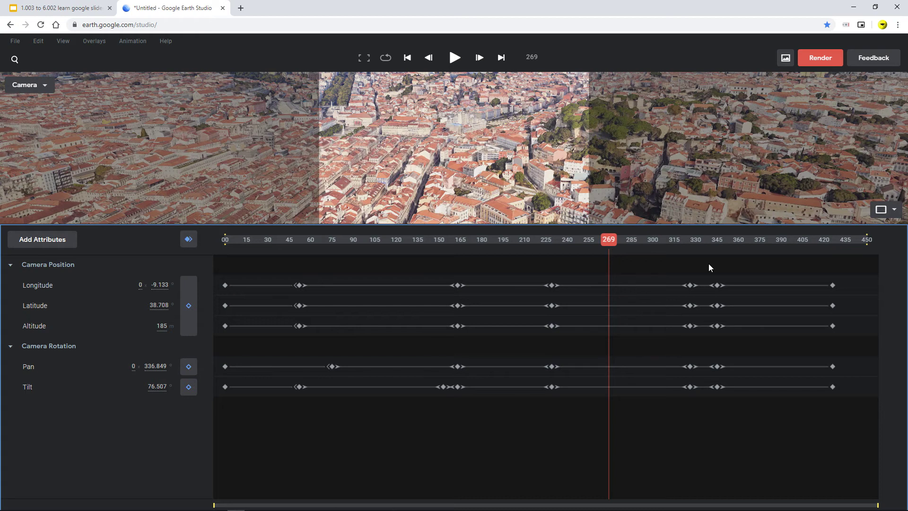
- Delete the duplicate camera position keyframes at about frame 345 and check the Timeline Keyframes slide in Google Slides before returning to Google Earth Studio
key(Delete)
click(81, 9)
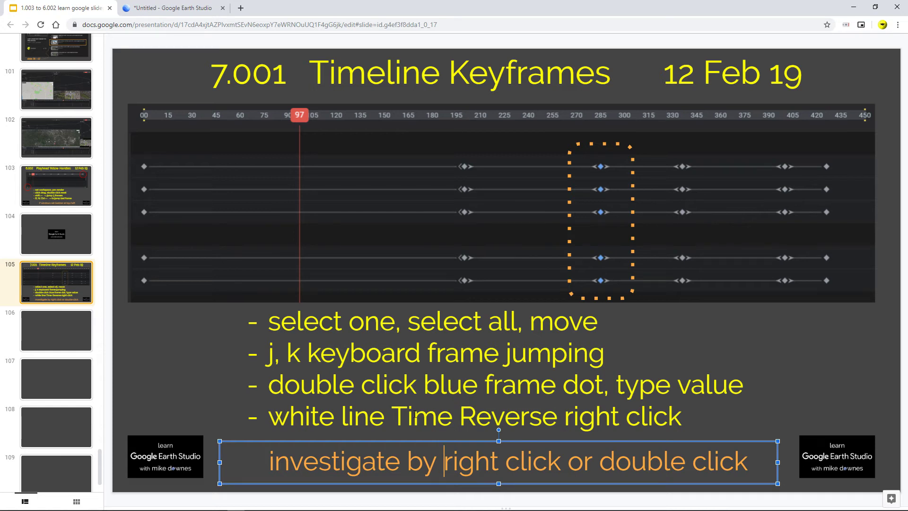
click(191, 12)
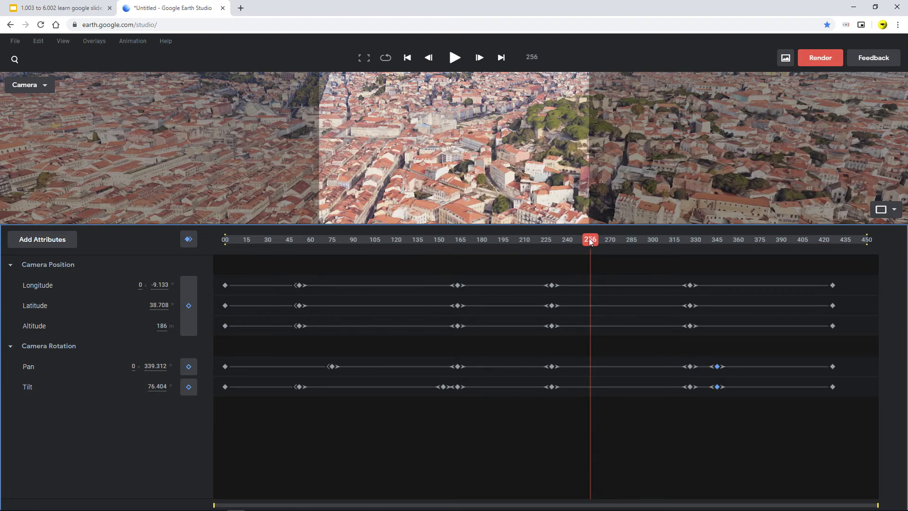
- Move the playhead to frame 0 and try different camera Tilt values there, up to 180° and back down to 106.113°
drag(589, 240, 191, 246)
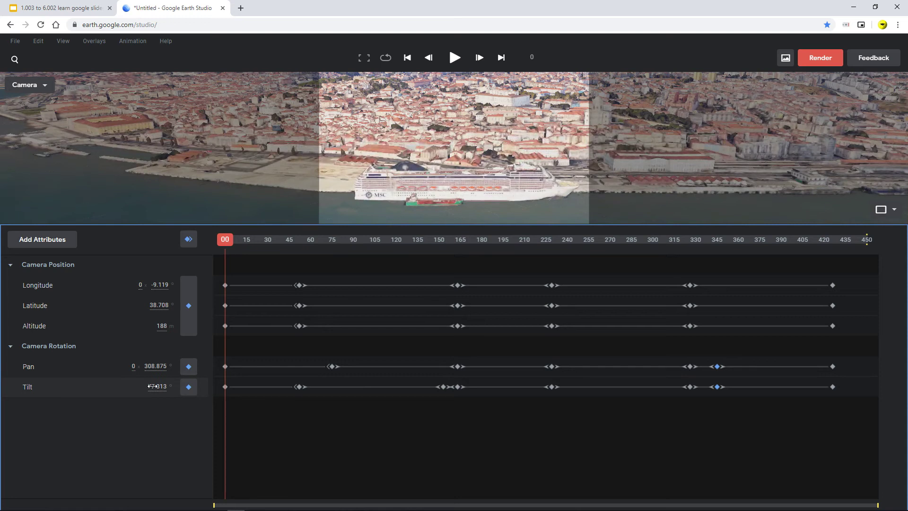
drag(153, 386, 208, 388)
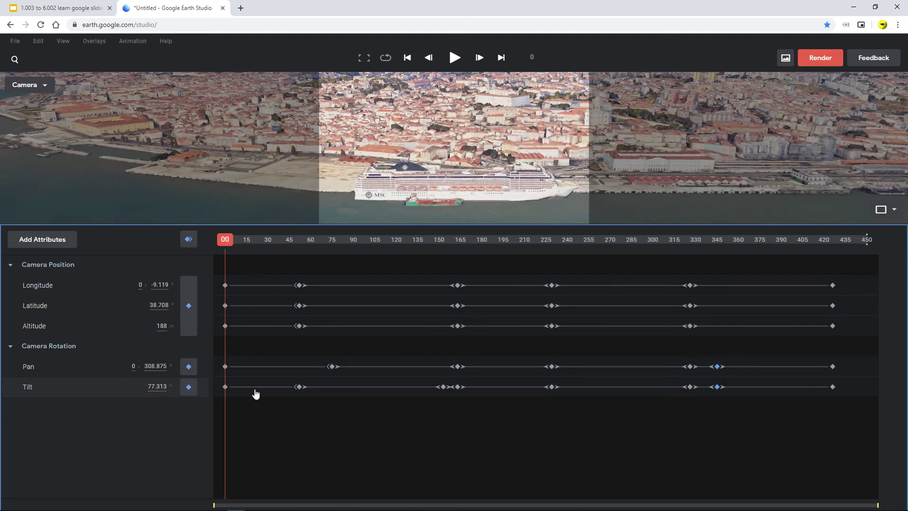
drag(424, 390, 780, 384)
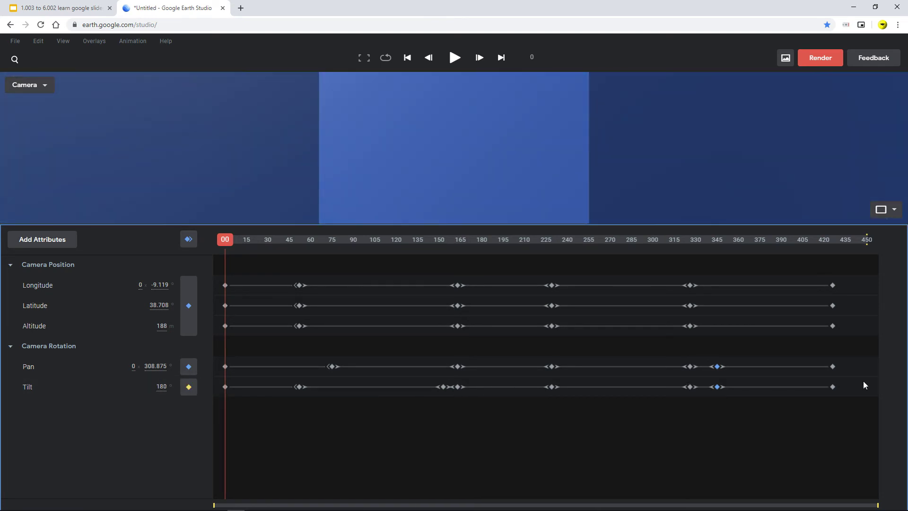
drag(897, 385, 239, 245)
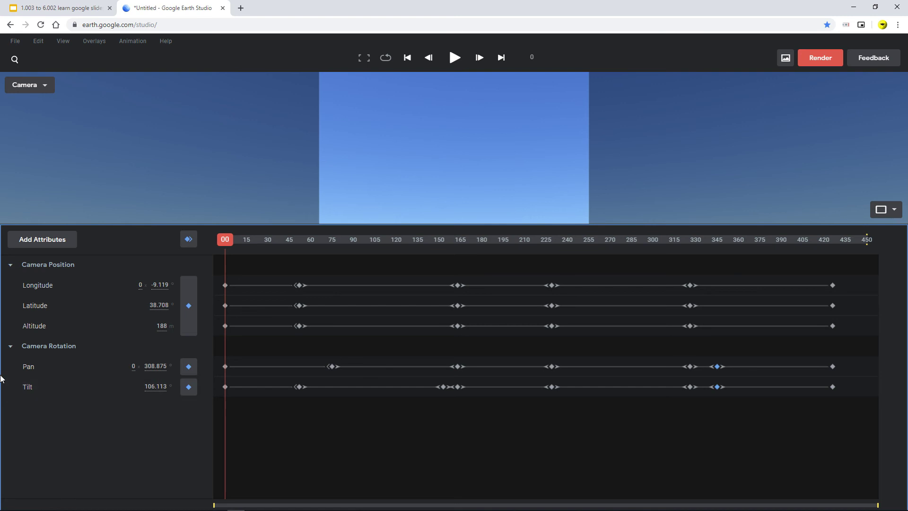
- Lower the camera Tilt at frame 0 to about 52.513°, undoing the last unwanted change
drag(156, 387, 115, 391)
drag(31, 391, 2, 387)
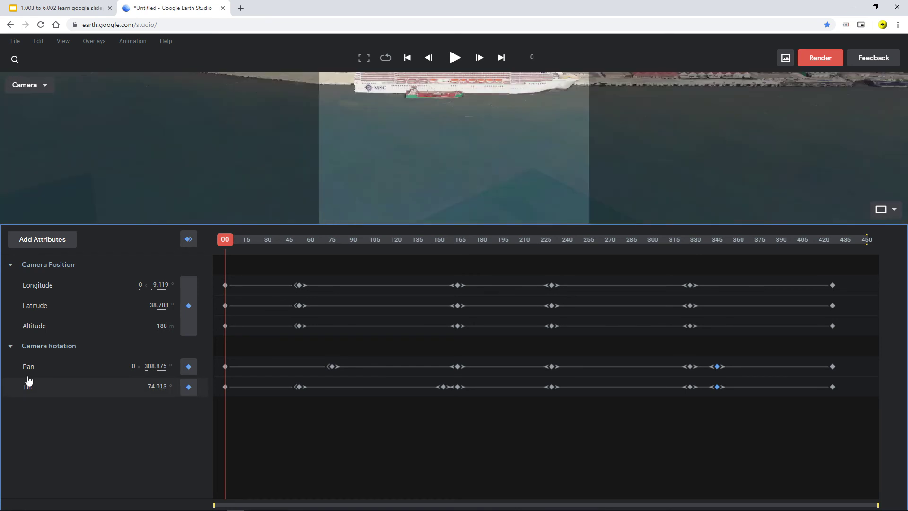
drag(156, 386, 675, 401)
key(ctrl+z)
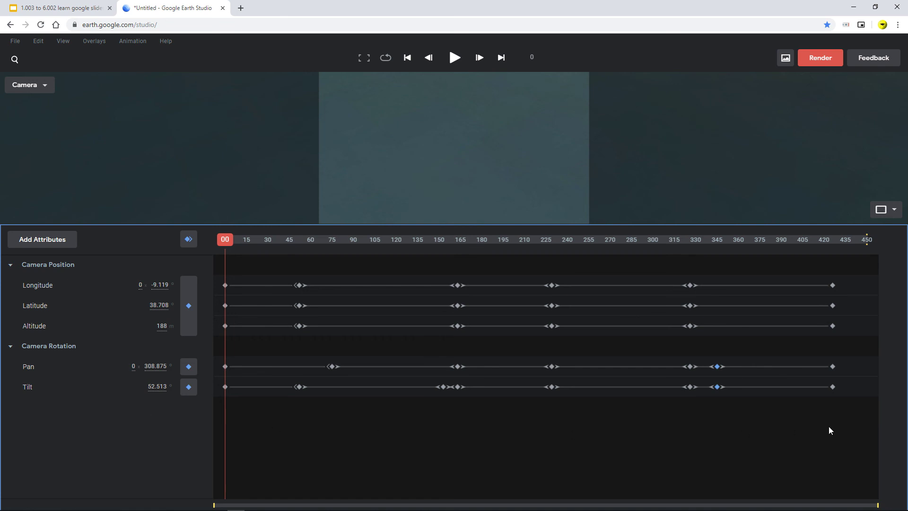
- Open the Tilt value at frame 0 for editing, leave the field, and switch to the Google Slides presentation
click(161, 386)
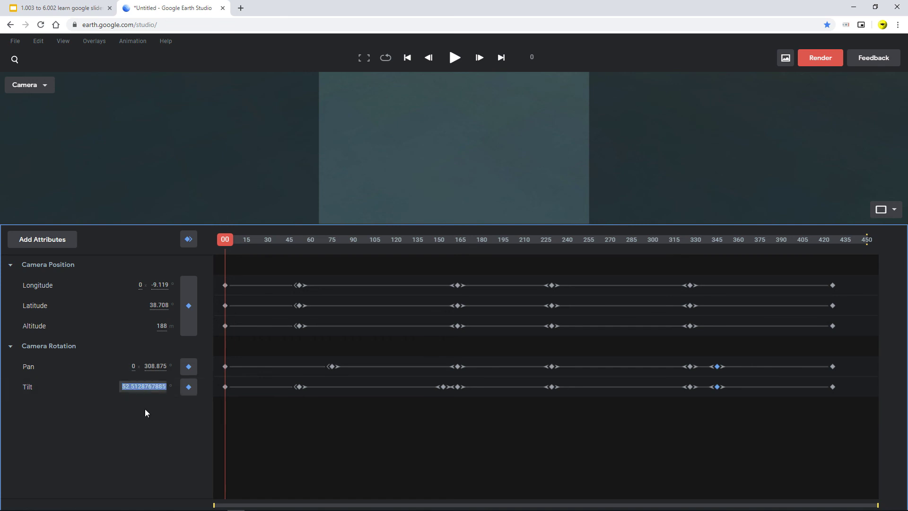
click(177, 418)
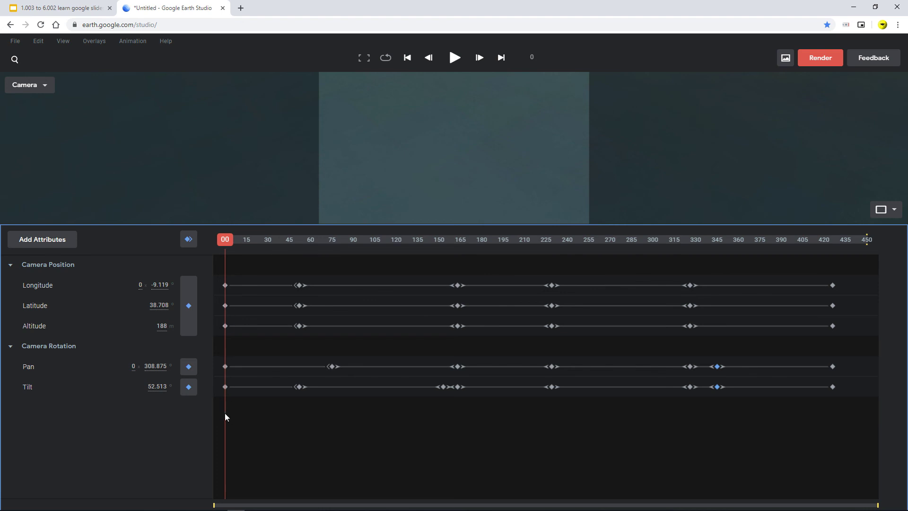
click(80, 8)
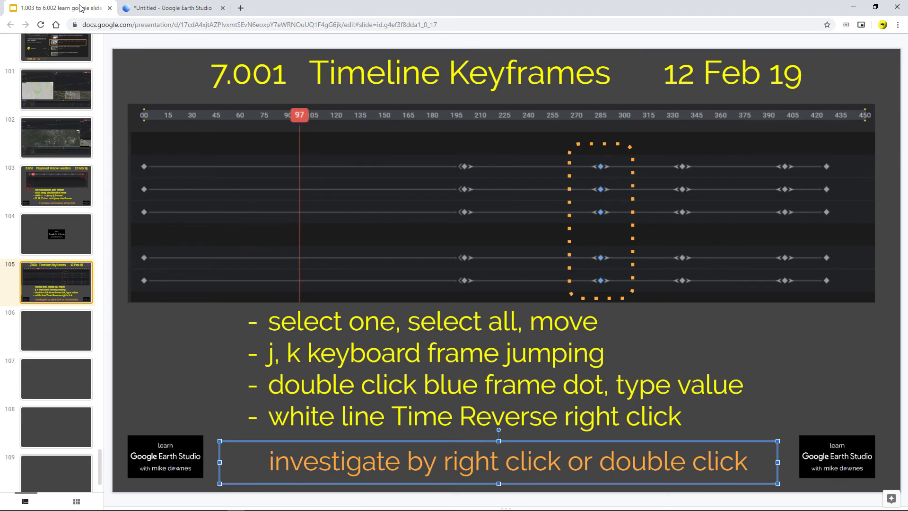